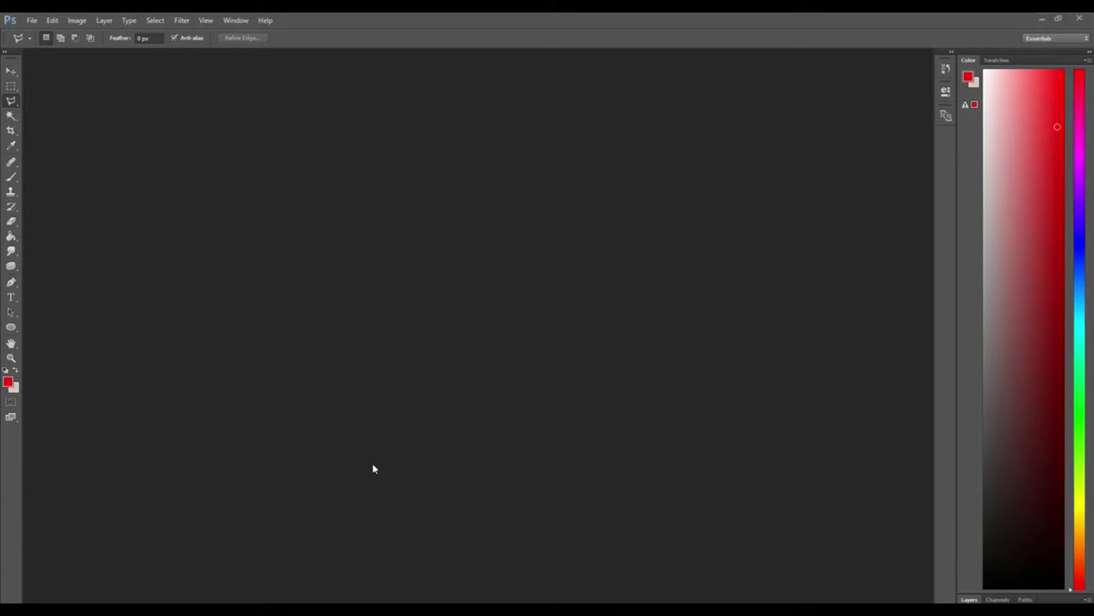
- Open the _DSC6539 photo from the Tutorial folder in Photoshop
key("alt+Tab")
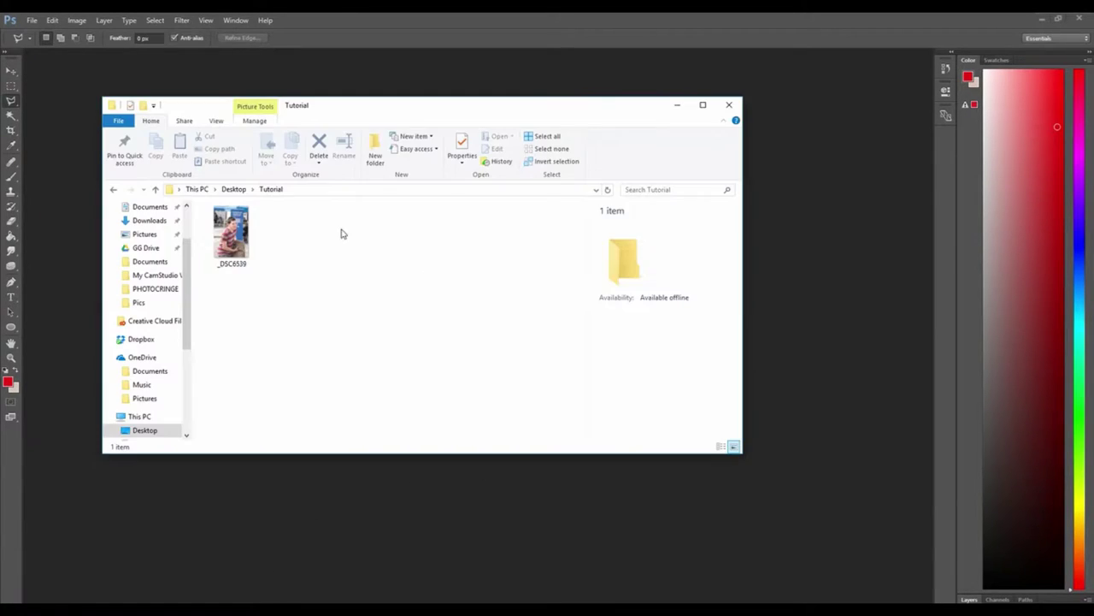
left_click_drag(238, 234, 407, 82)
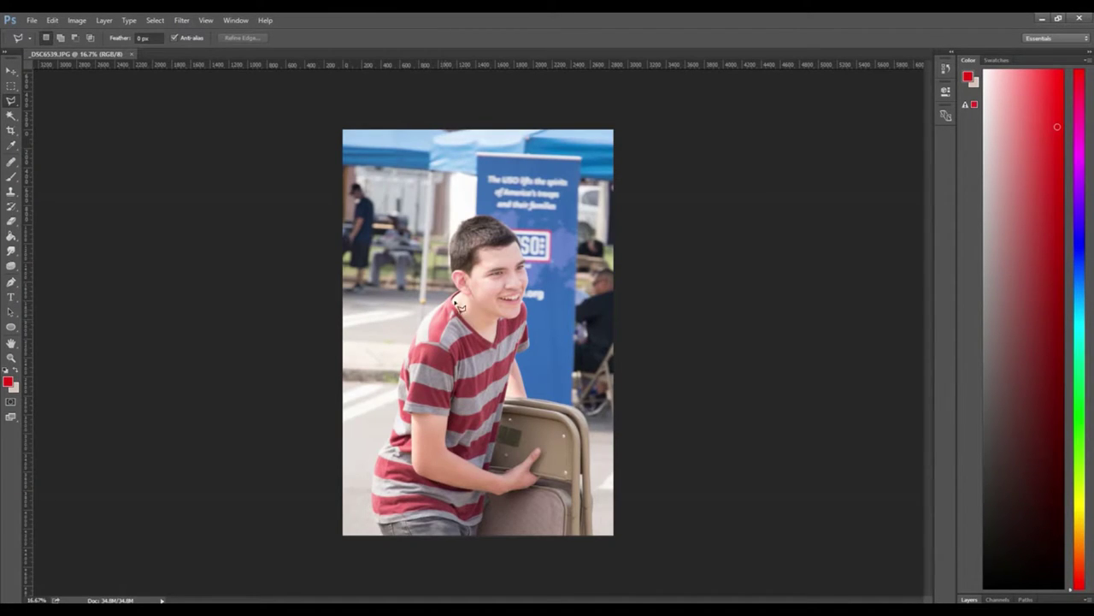
scroll(475, 346, "up", 4)
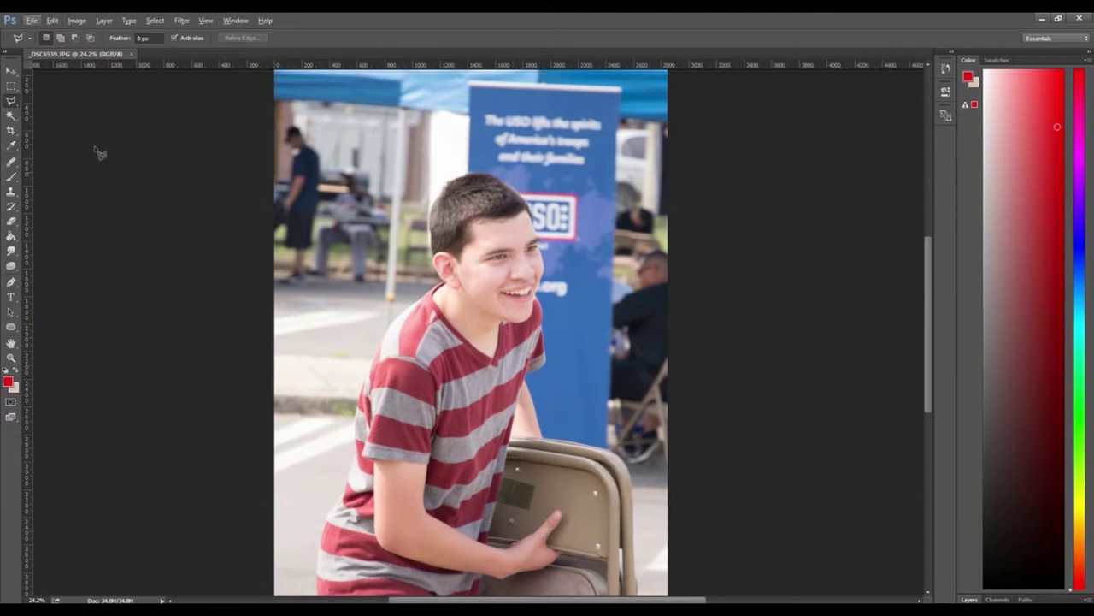
- Trace the man with the Polygonal Lasso from the back of his head down past the ear and along his shoulder
left_click(15, 103)
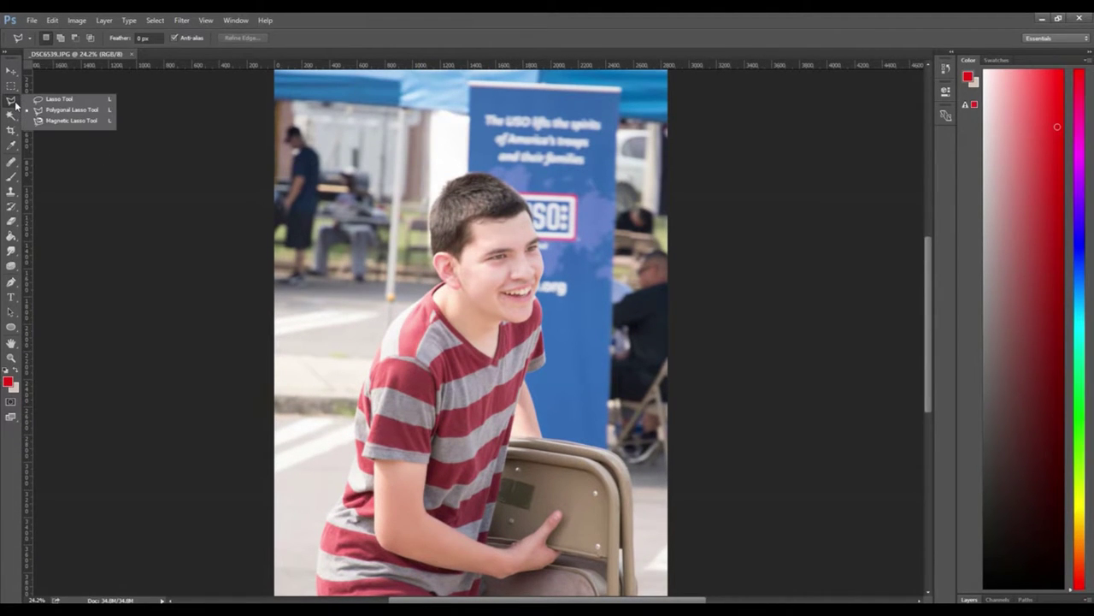
left_click(65, 116)
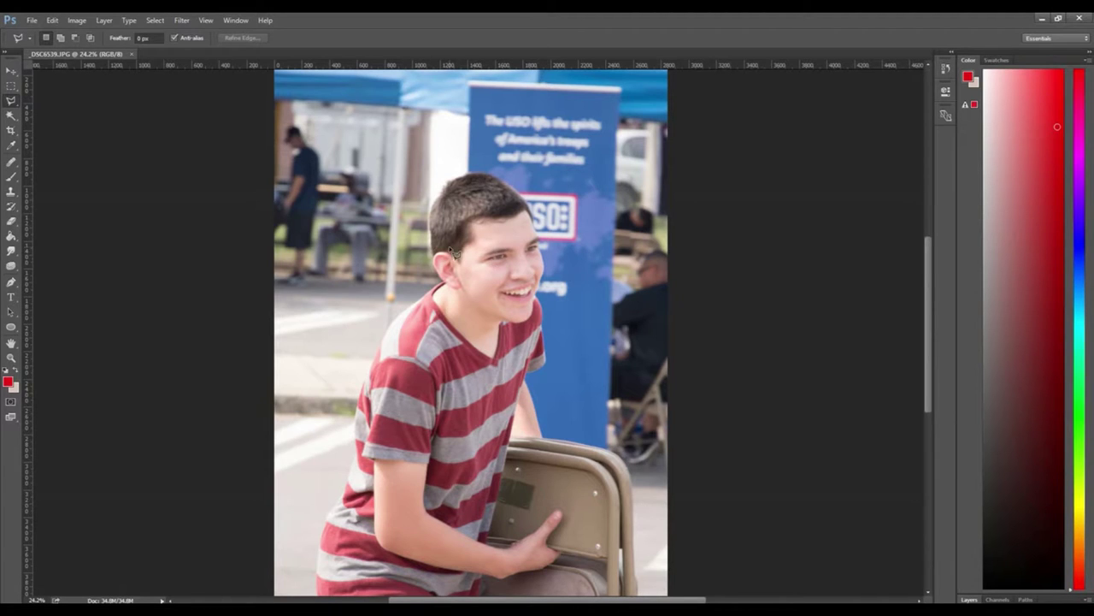
scroll(453, 254, "up", 5)
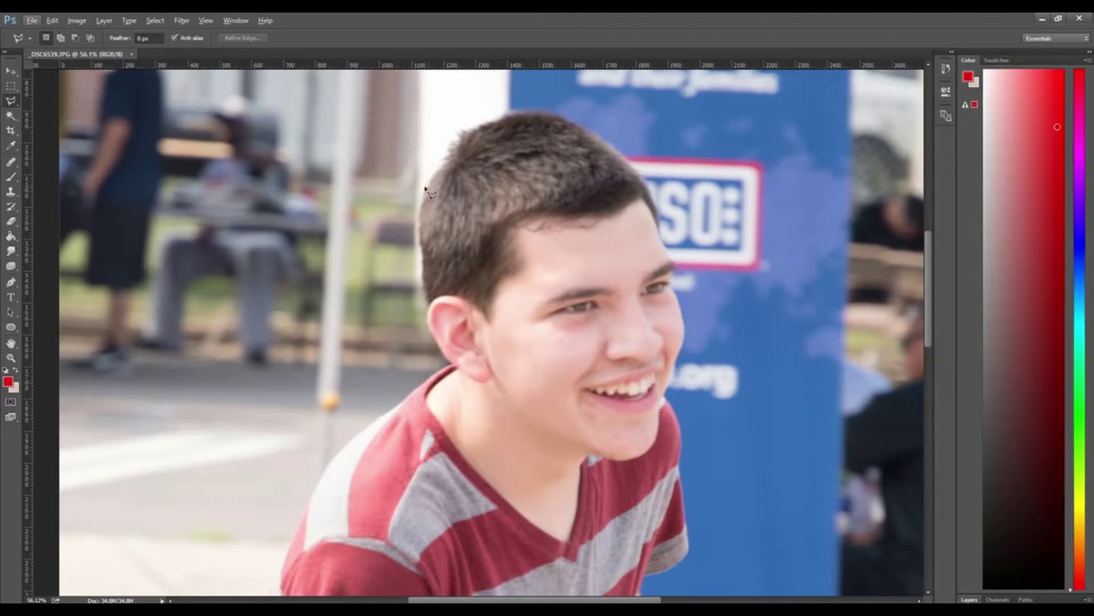
left_click(425, 205)
left_click(419, 227)
left_click_drag(427, 263, 431, 318)
left_click_drag(414, 399, 350, 448)
left_click(348, 444)
left_click(237, 182)
key("BackSpace")
left_click(233, 190)
key("BackSpace")
left_click_drag(333, 471, 323, 490)
scroll(320, 496, "down", 3)
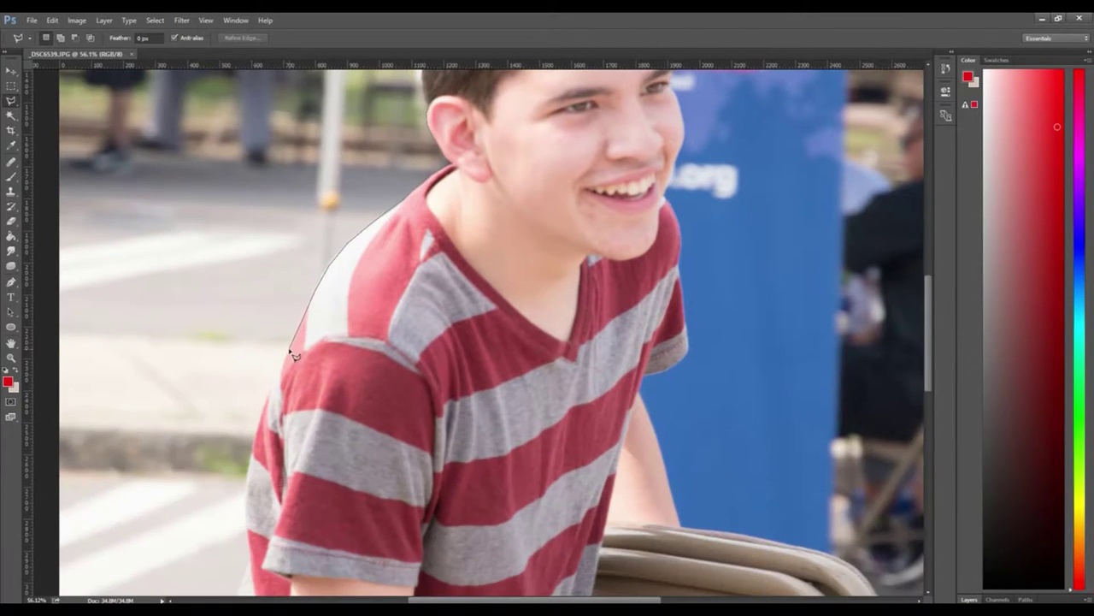
- Continue the lasso outline down the back of the striped shirt and along the photo's lower edge to the folding chairs
scroll(256, 440, "down", 4)
left_click(179, 501)
scroll(164, 521, "down", 4)
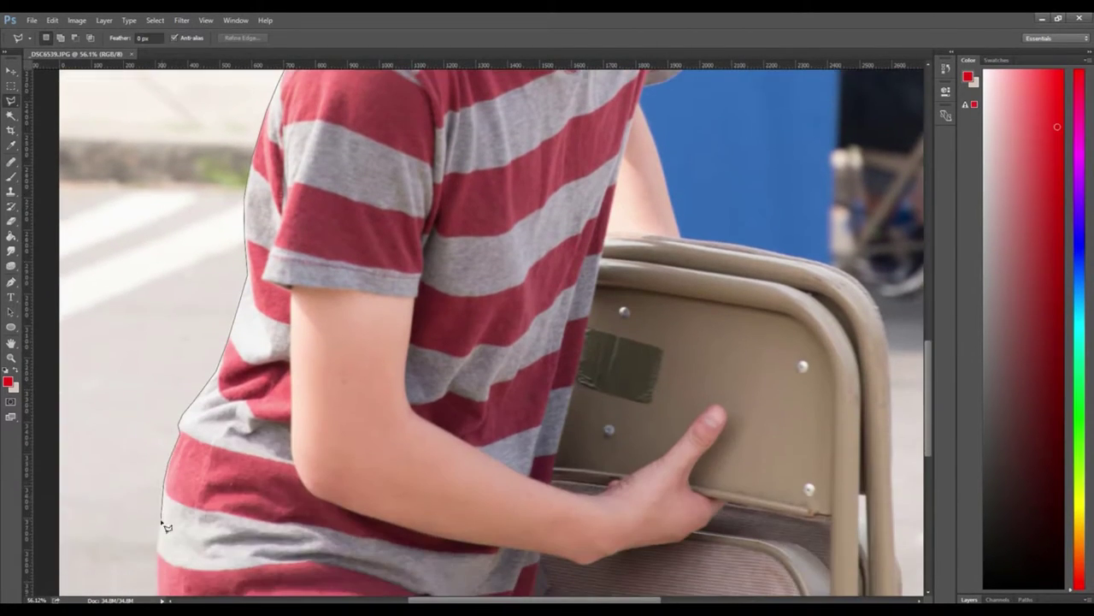
left_click(157, 432)
left_click(178, 512)
left_click(198, 555)
left_click(846, 556)
- Trace up around the folding chairs, the far arm, face and hair, and close the selection around the man
left_click(845, 423)
left_click(836, 398)
scroll(831, 239, "up", 1)
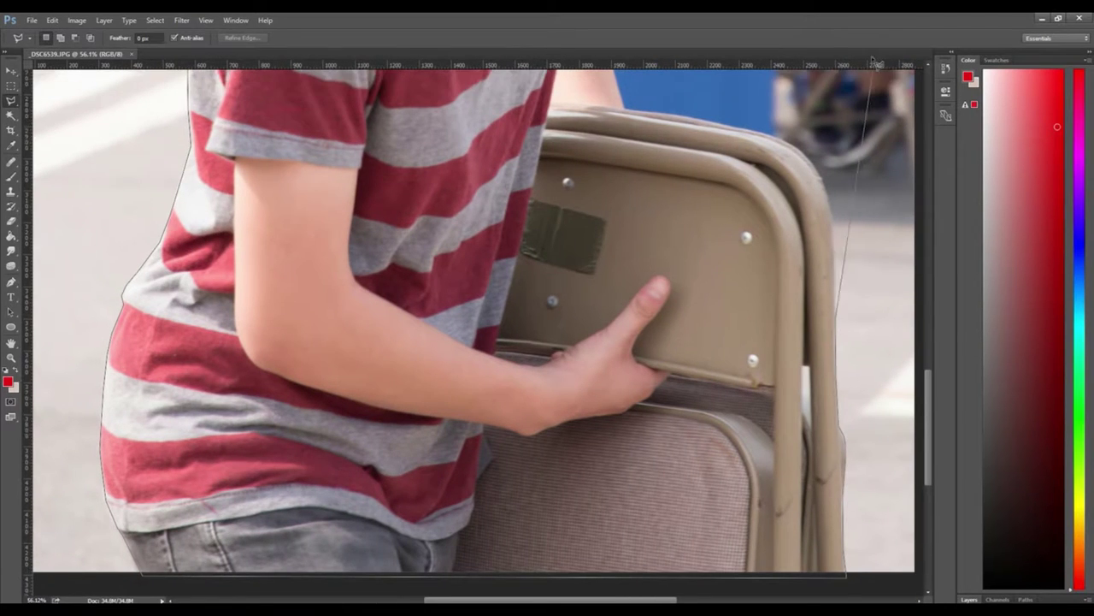
scroll(629, 126, "up", 6)
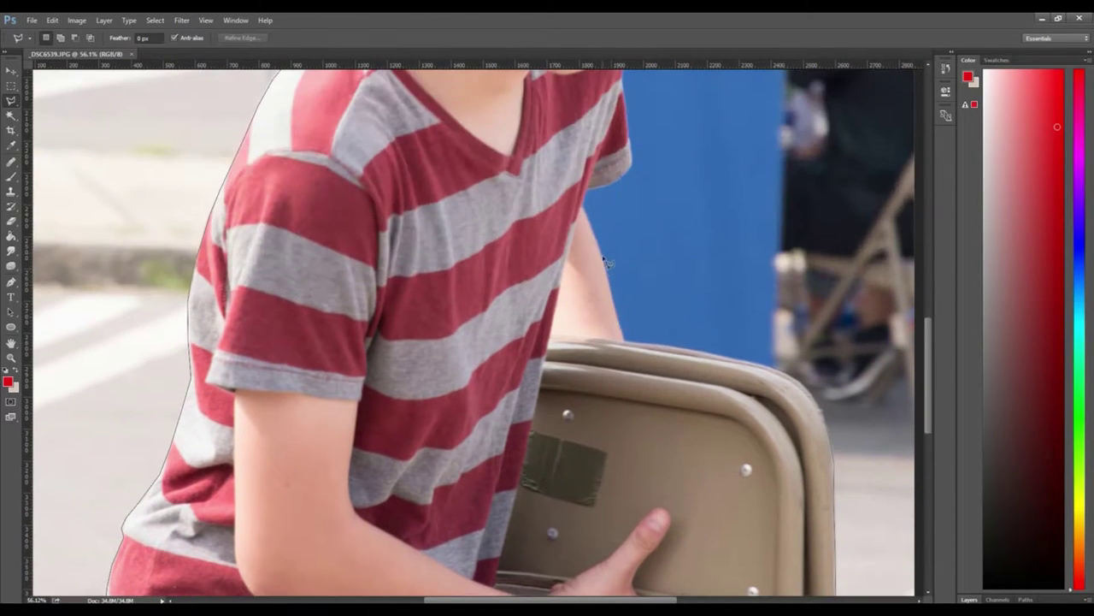
scroll(629, 181, "up", 1)
scroll(627, 175, "up", 5)
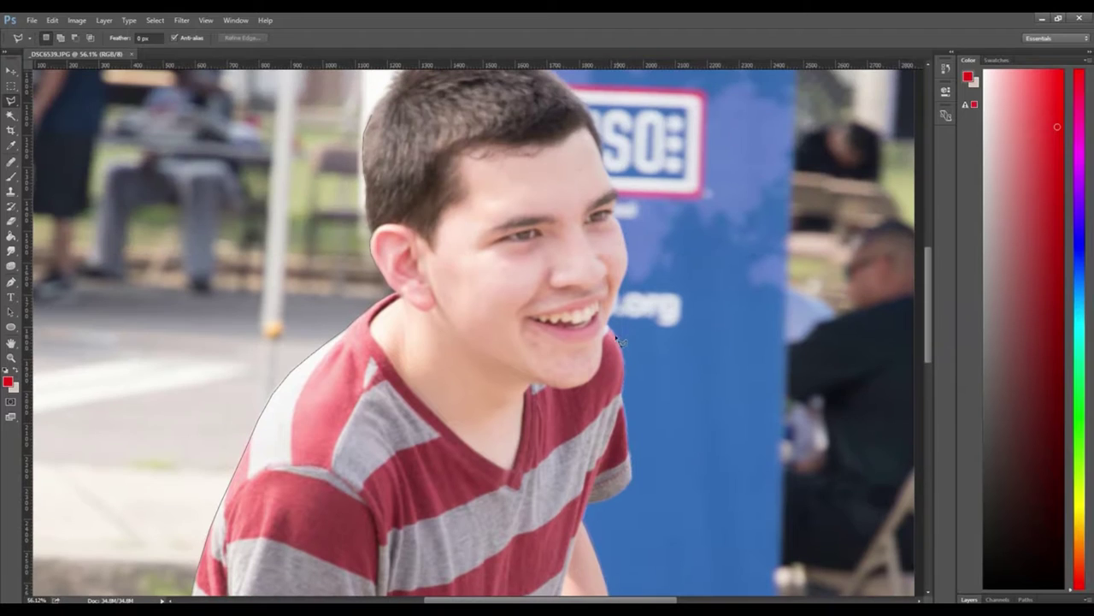
scroll(623, 205, "up", 3)
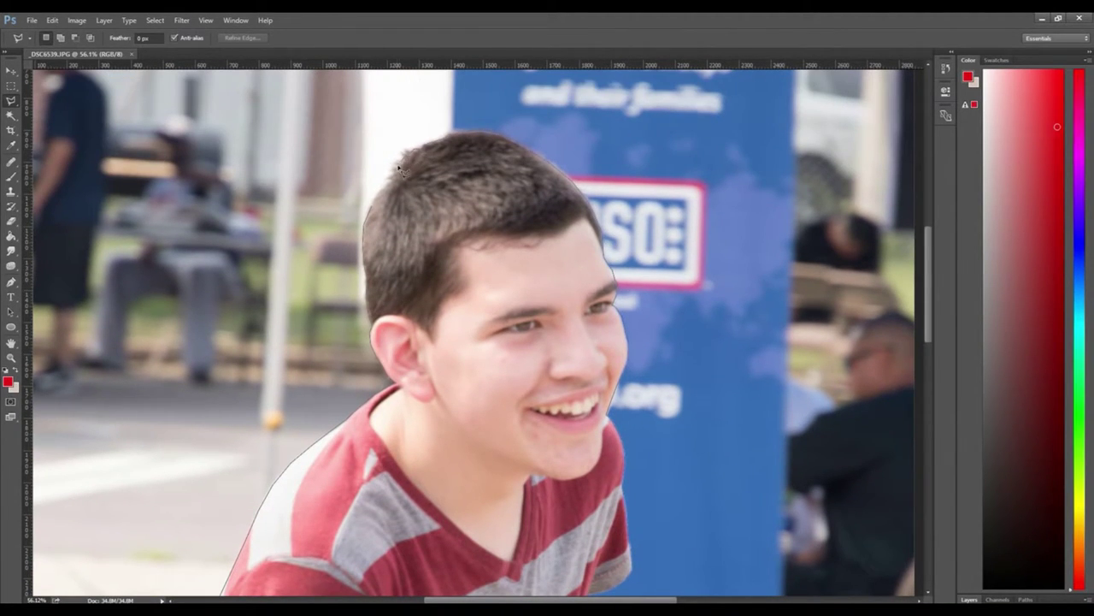
double_click(376, 209)
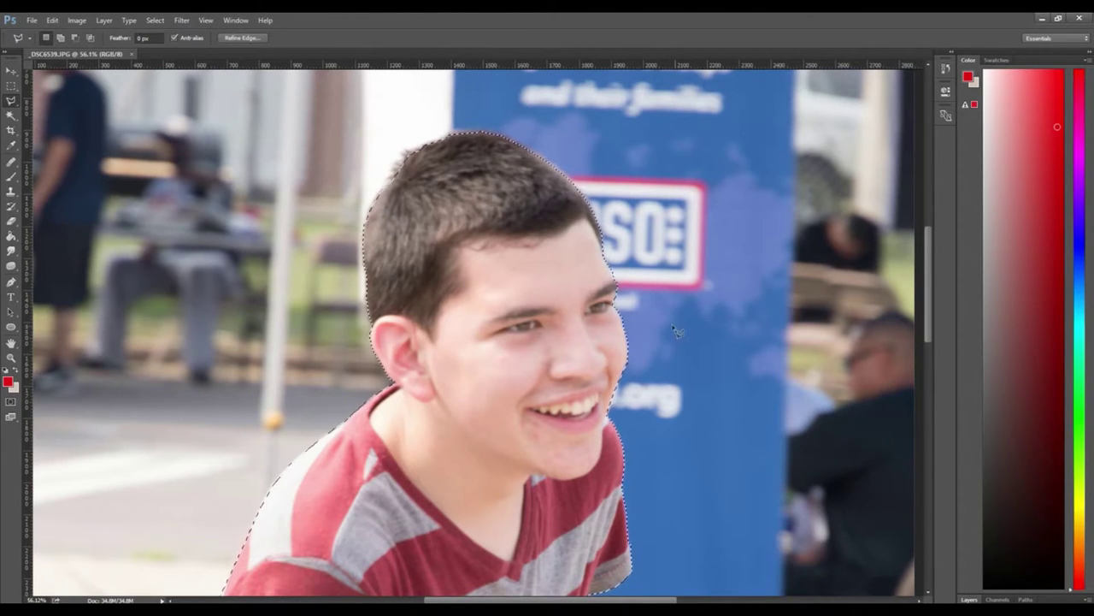
- Copy the selected man and chairs and paste them onto a new layer
scroll(664, 330, "down", 2)
scroll(665, 330, "down", 4)
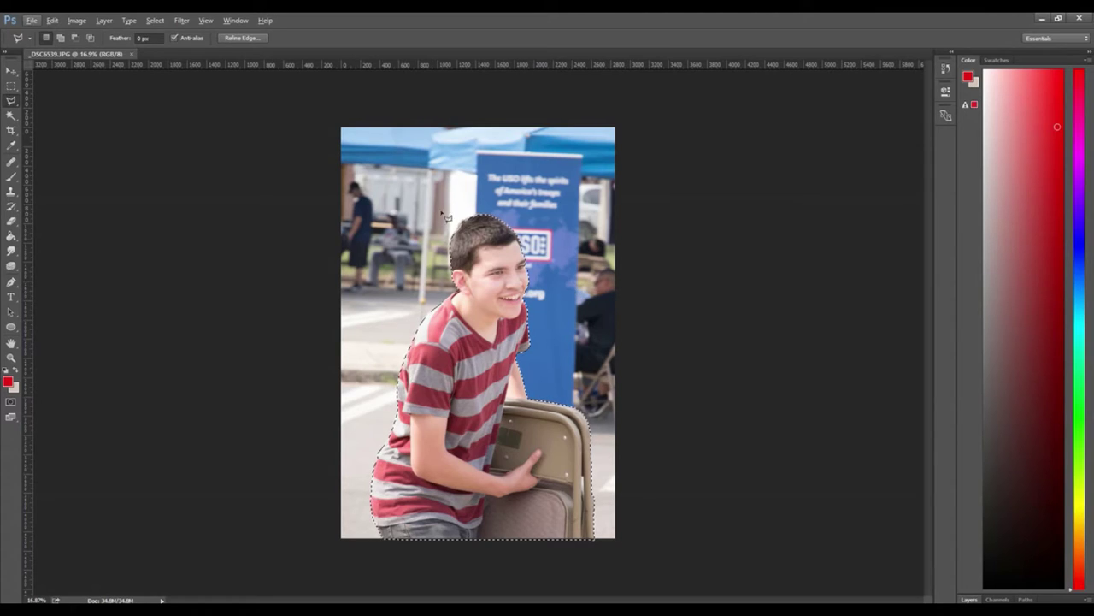
left_click(11, 71)
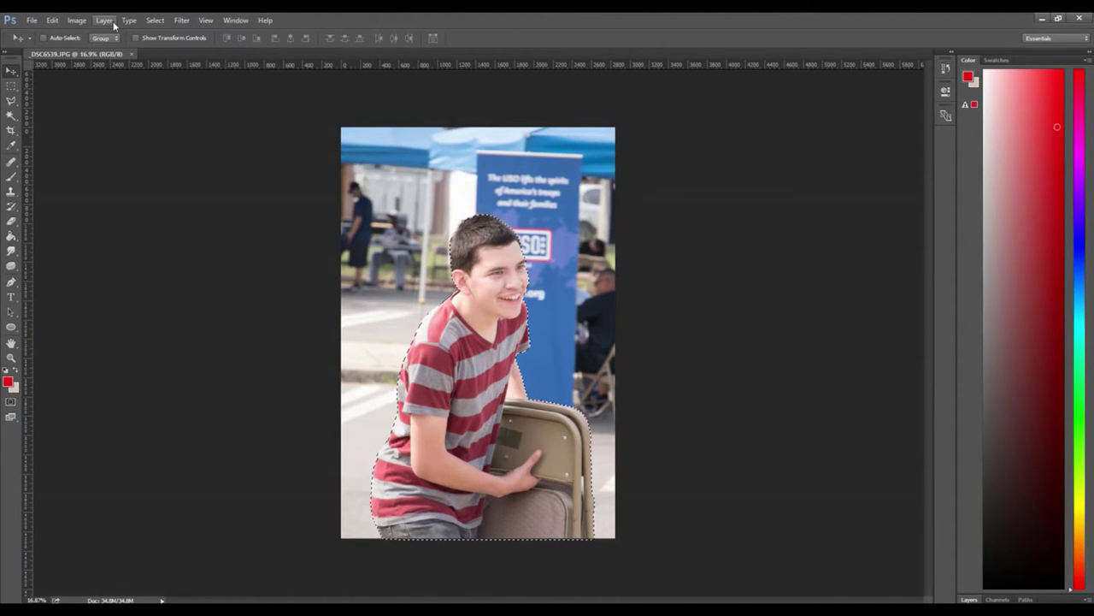
left_click(52, 21)
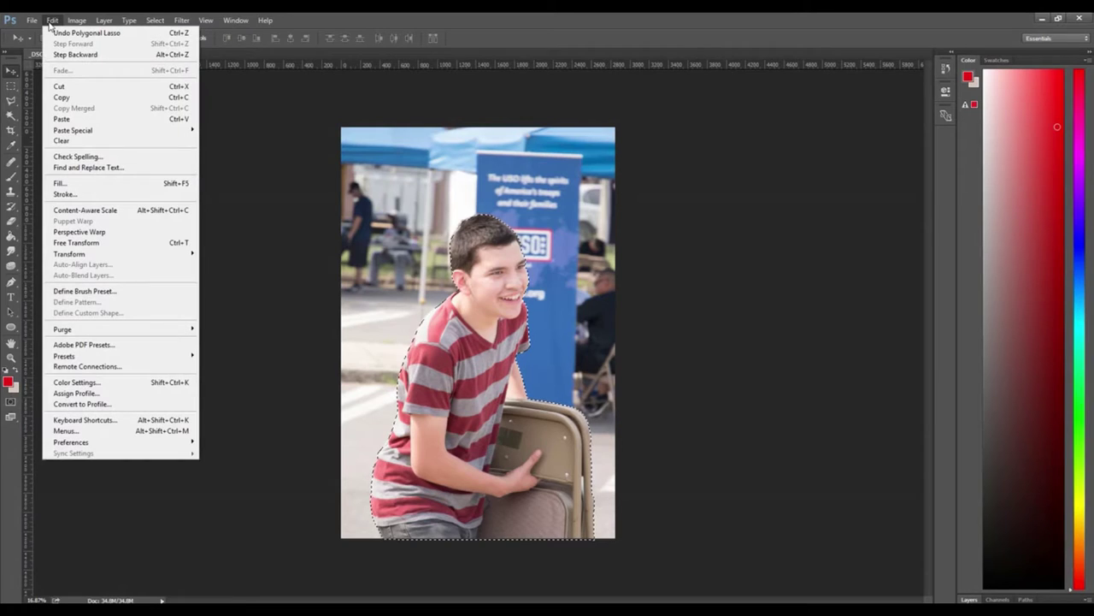
left_click(68, 100)
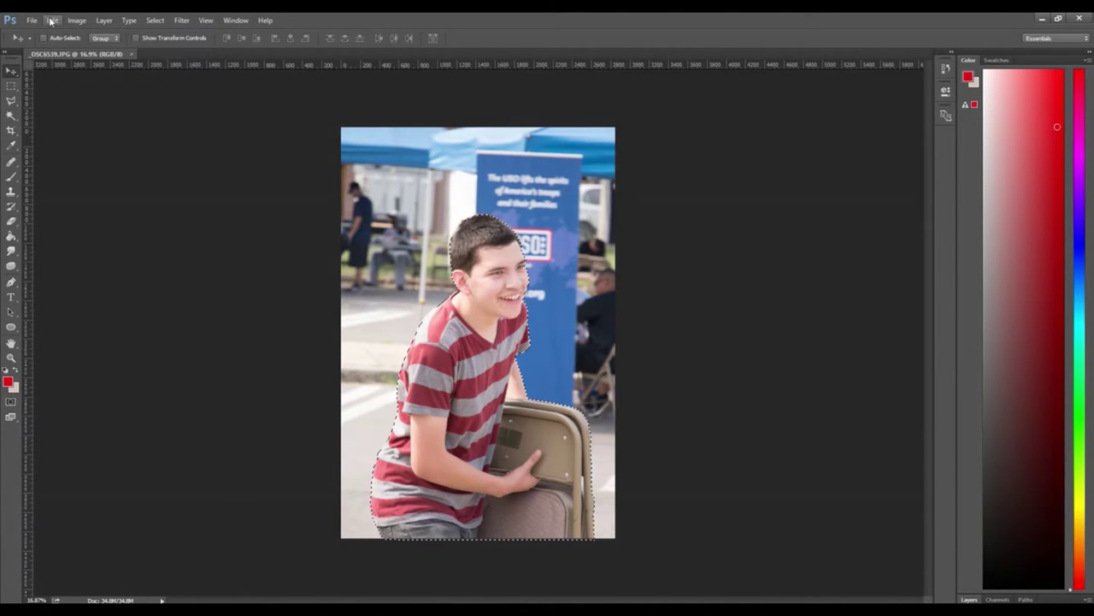
left_click(52, 20)
left_click(78, 120)
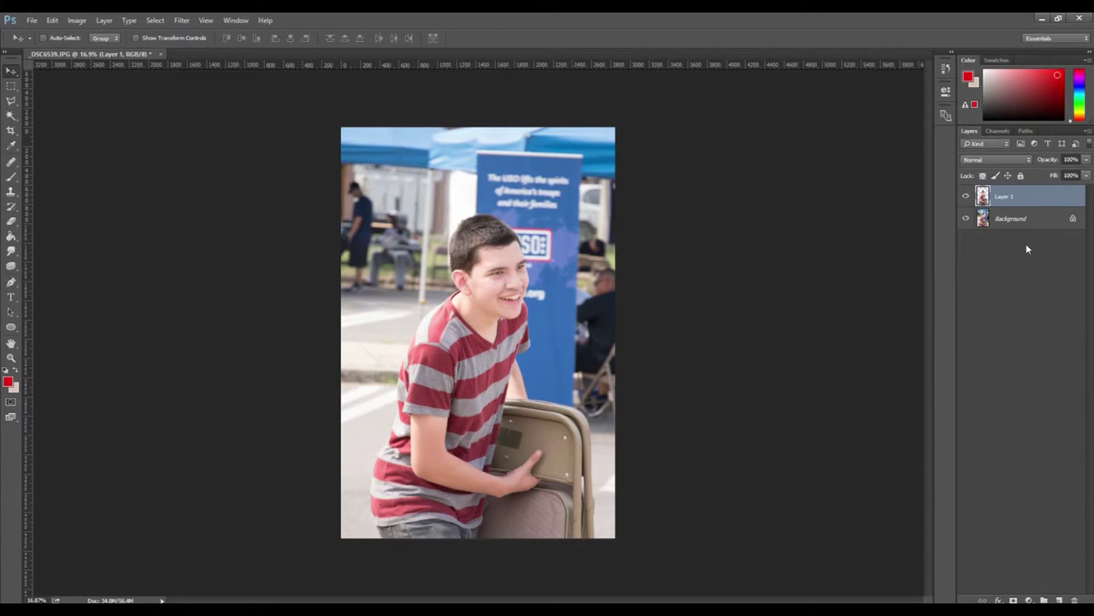
- Convert the Background to a regular layer, reselect the man's outline and fill it with Content-Aware at 100% opacity
double_click(1011, 219, "alt")
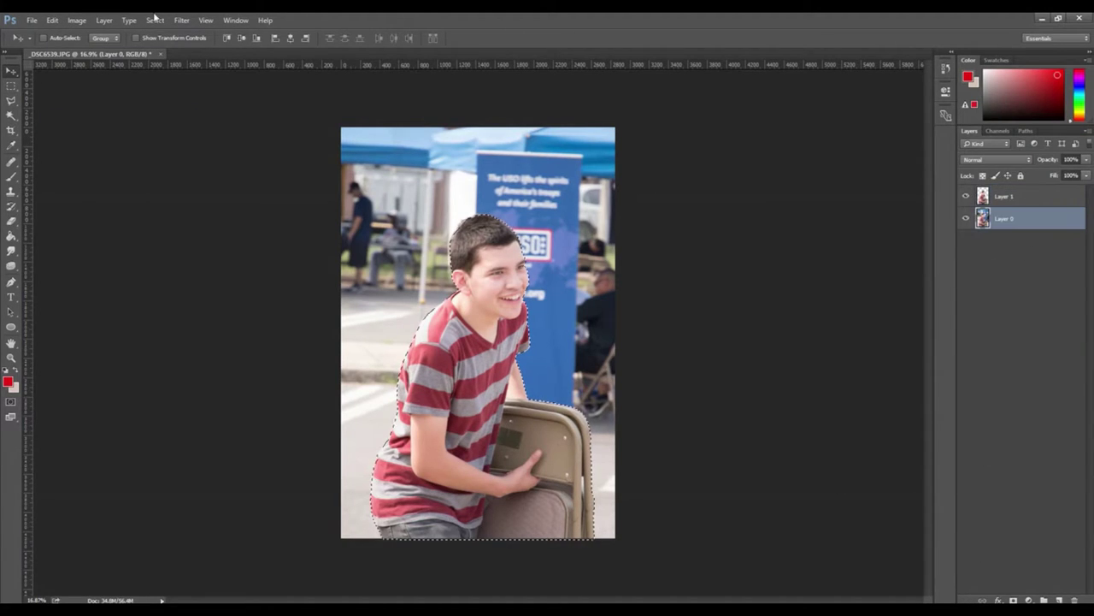
left_click(76, 20)
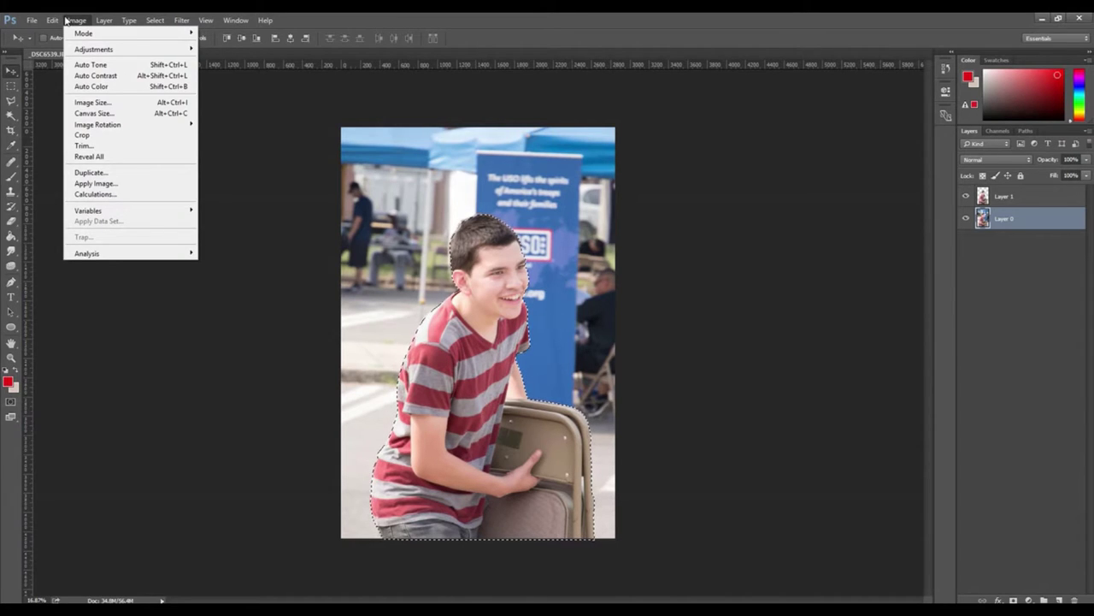
mouse_move(53, 20)
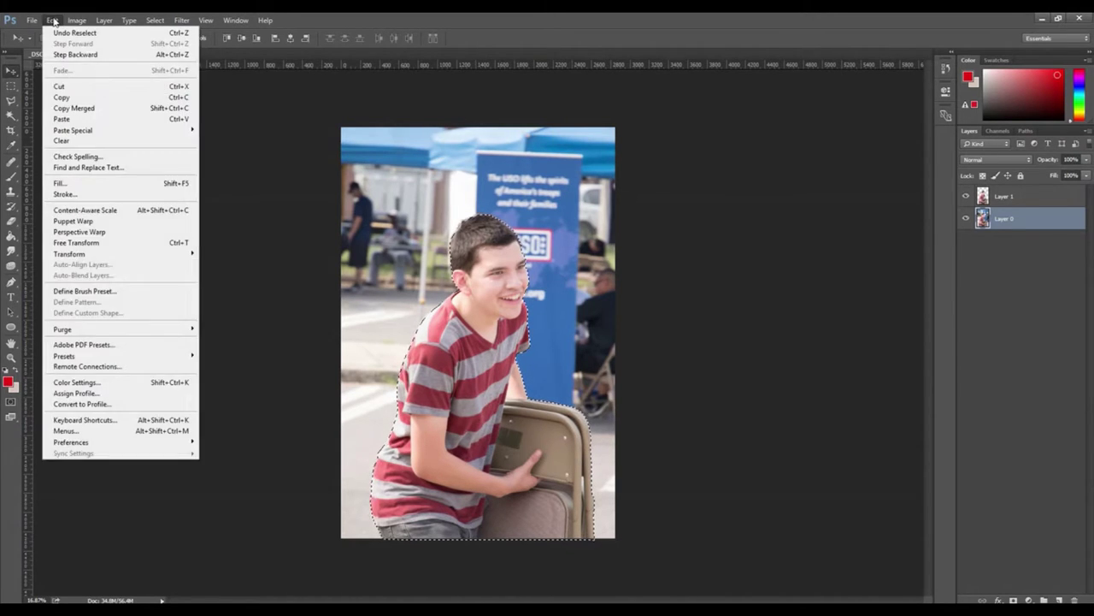
left_click(83, 183)
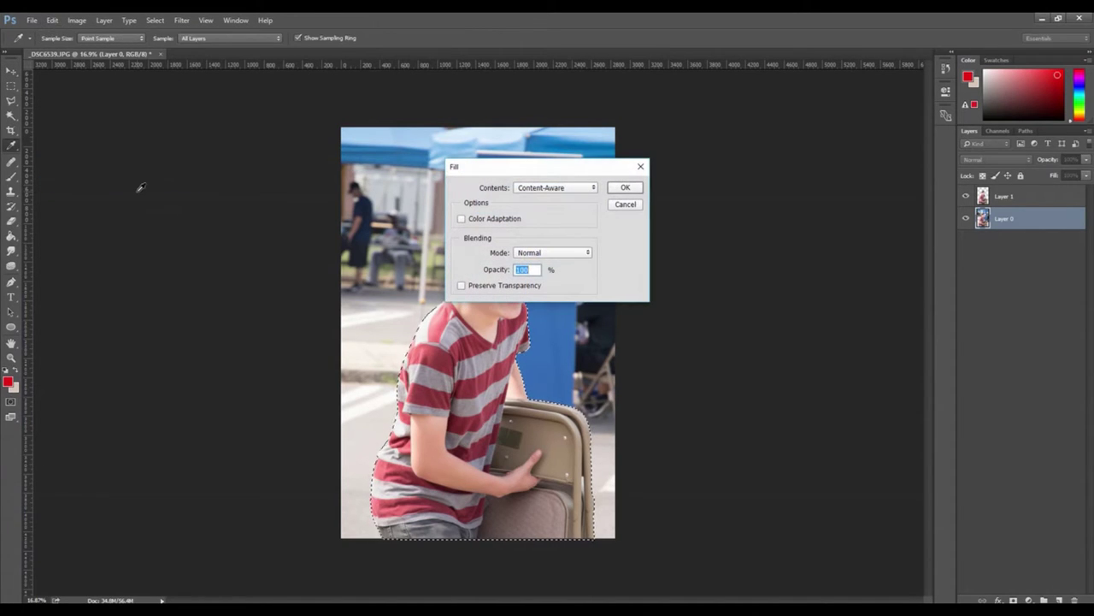
left_click(555, 189)
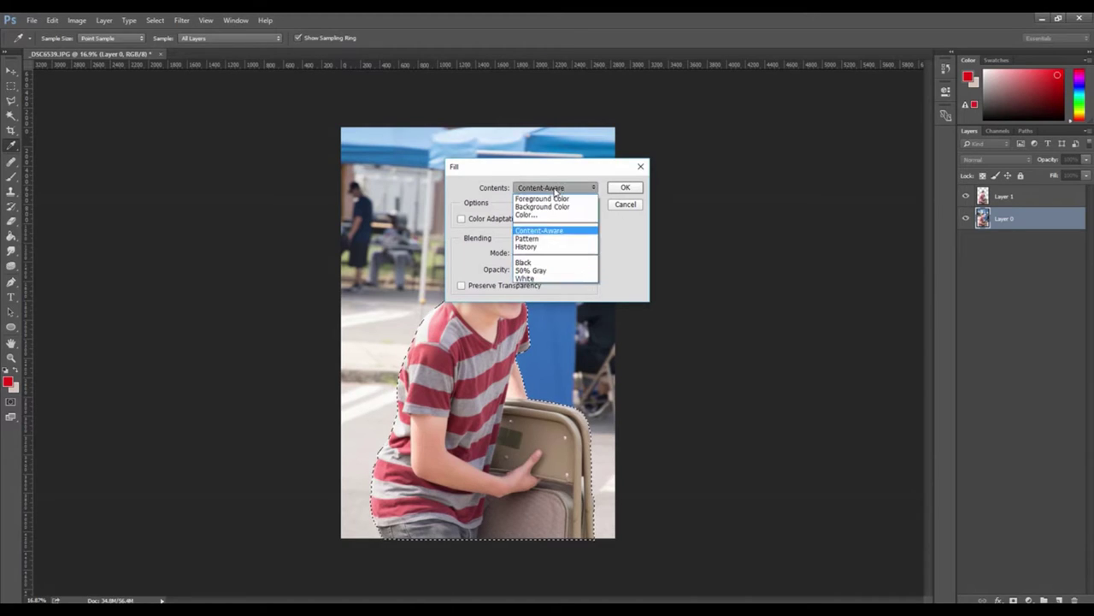
left_click(552, 232)
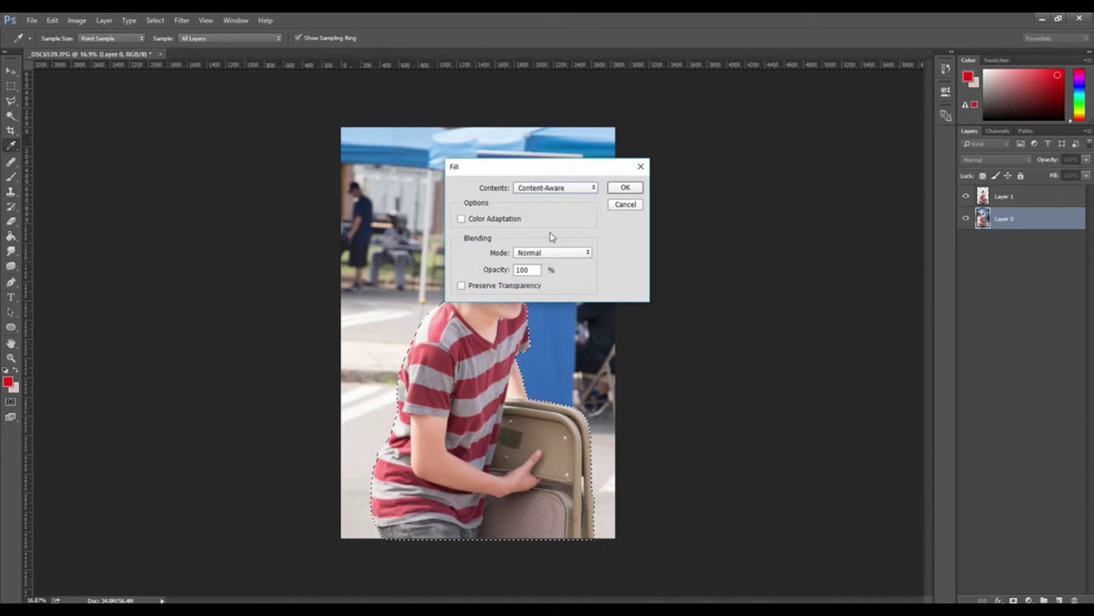
left_click(625, 189)
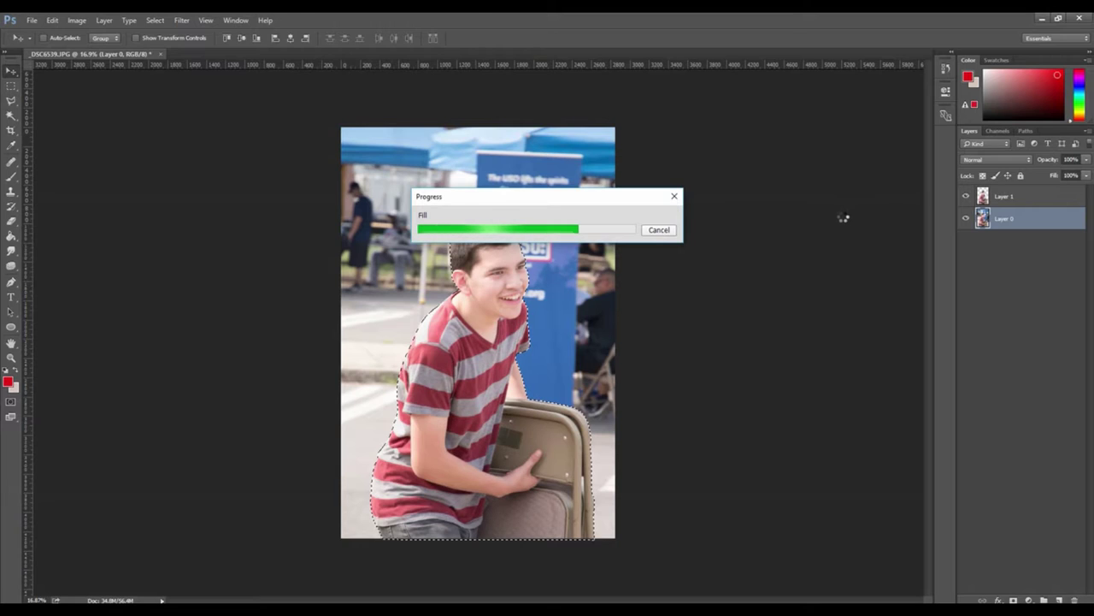
- Hide Layer 1 and retouch leftover outline marks on the filled background with the Healing Brush
left_click(966, 196)
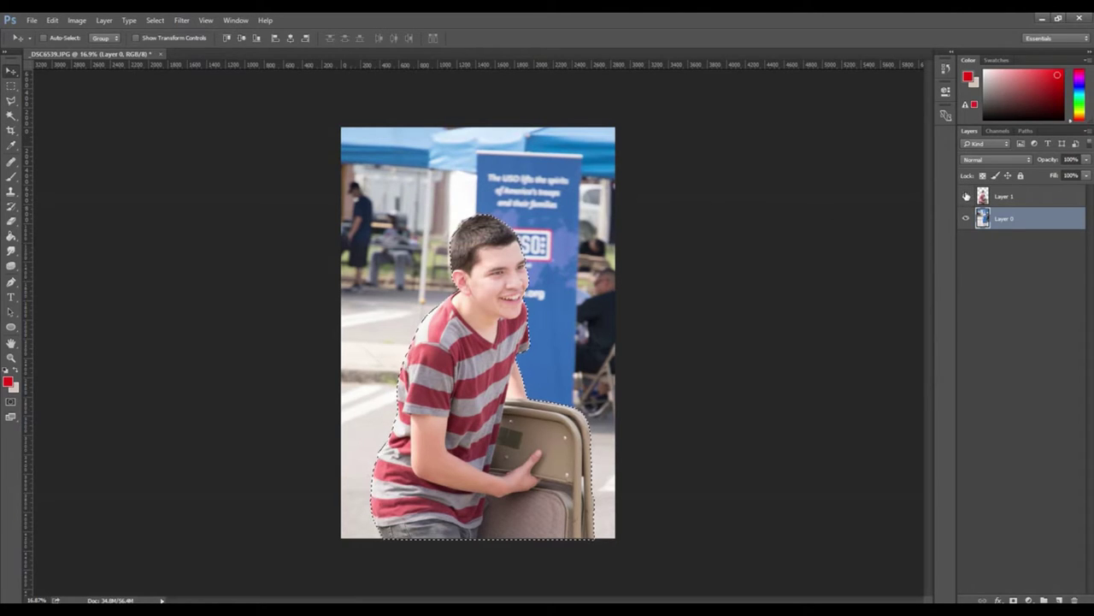
scroll(470, 240, "up", 5)
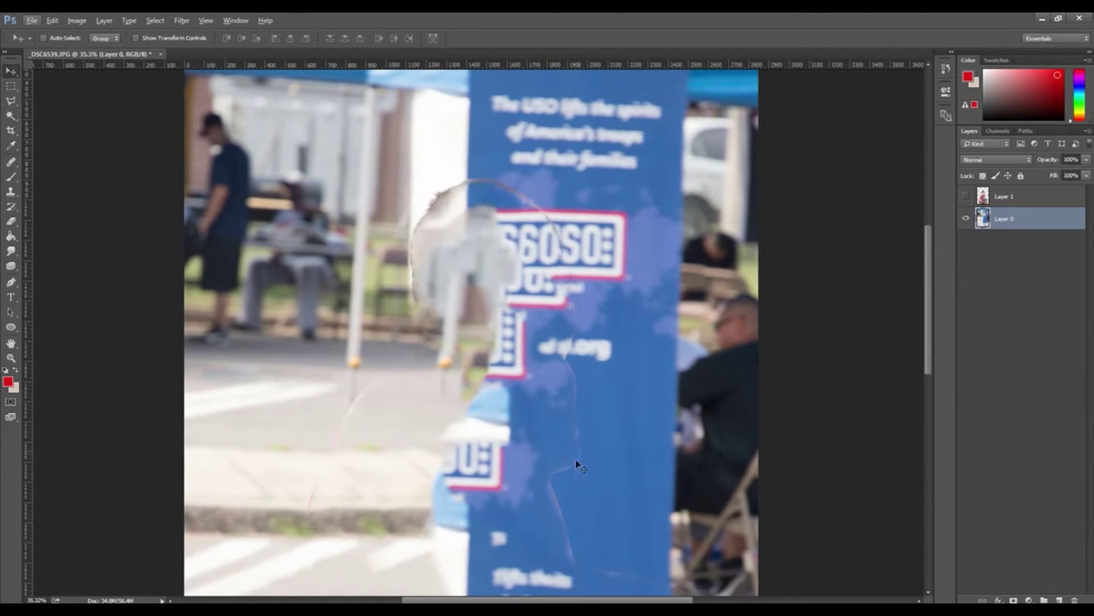
left_click(8, 167)
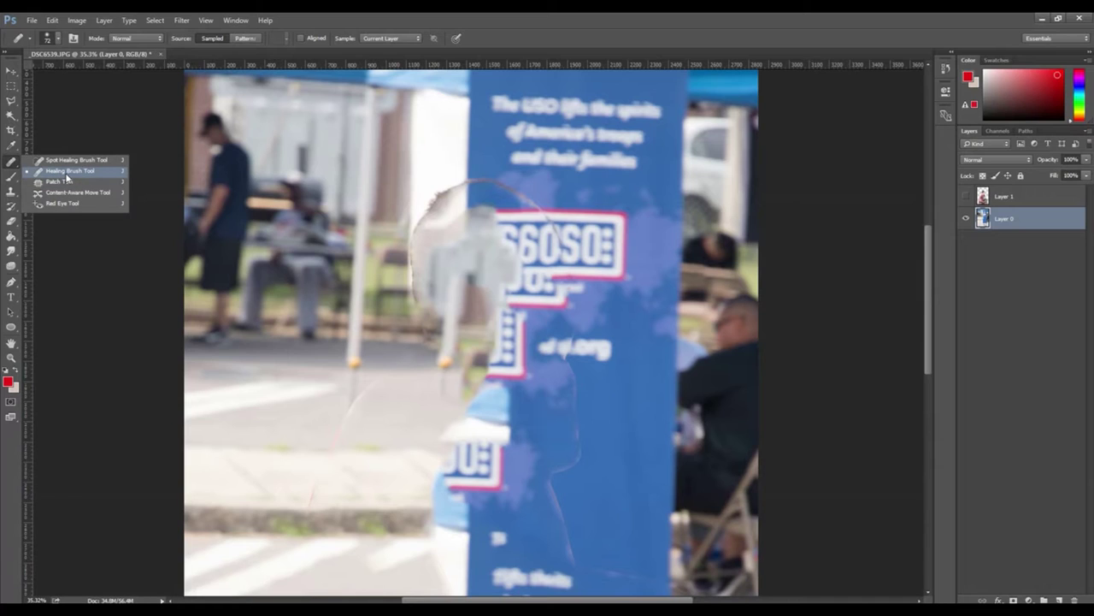
left_click(68, 172)
scroll(409, 247, "up", 3)
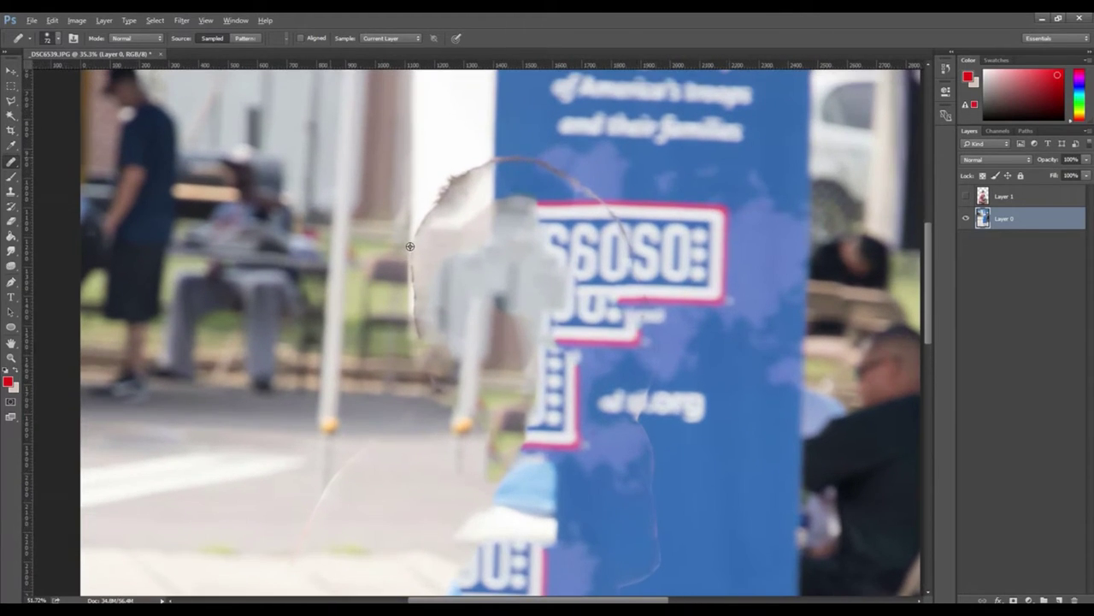
right_click(418, 254, "alt")
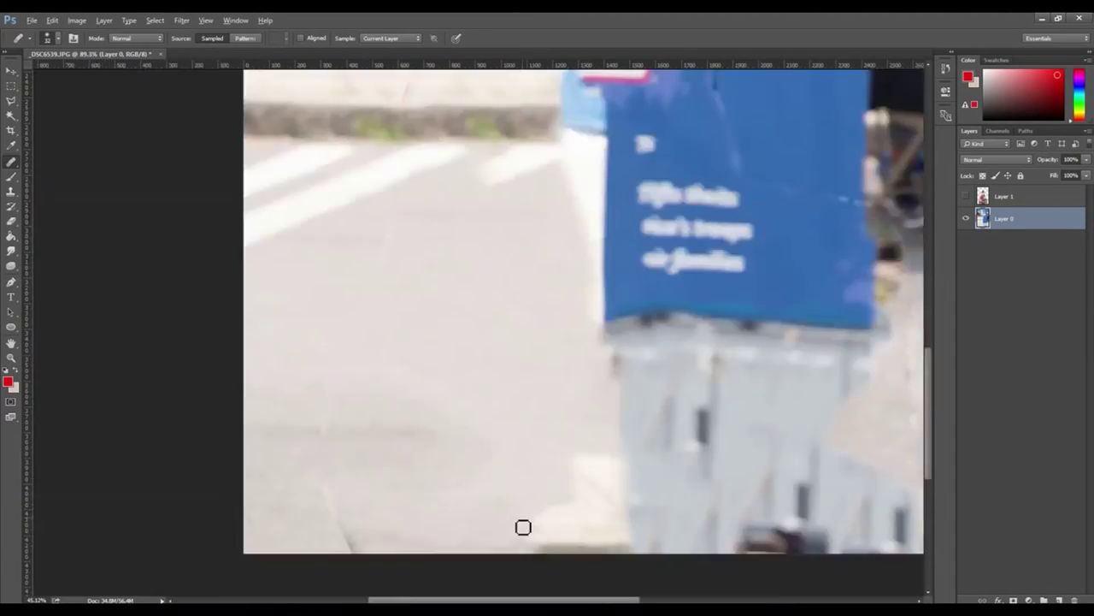
scroll(453, 190, "up", 5)
scroll(931, 366, "up", 6)
scroll(338, 271, "up", 2)
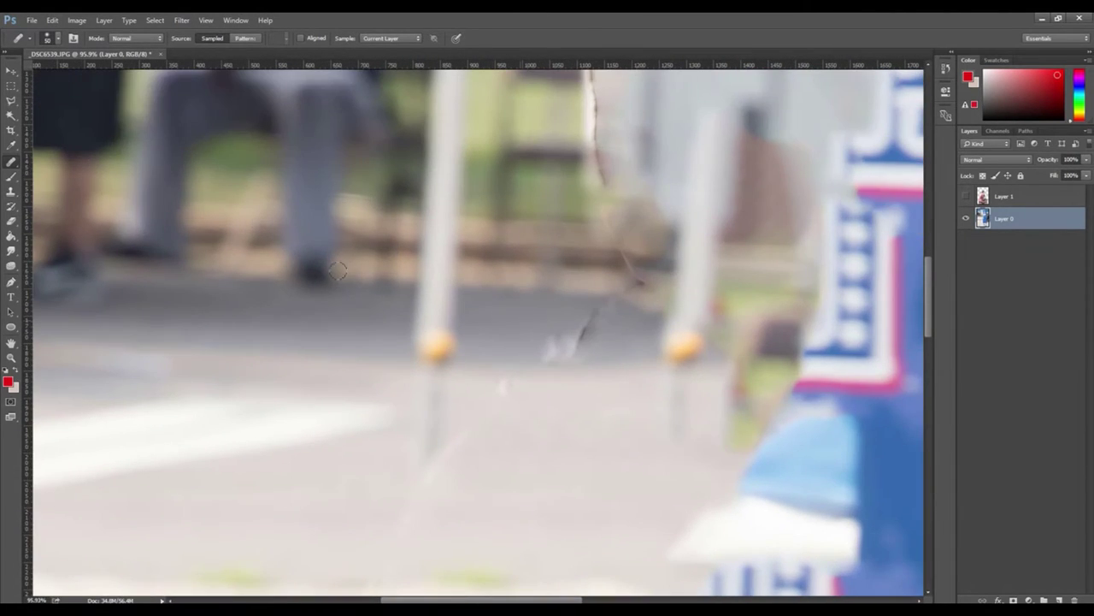
- Remove the outline streaks on the road between the tent poles with the content-aware Spot Healing Brush
right_click(11, 161)
left_click(69, 161)
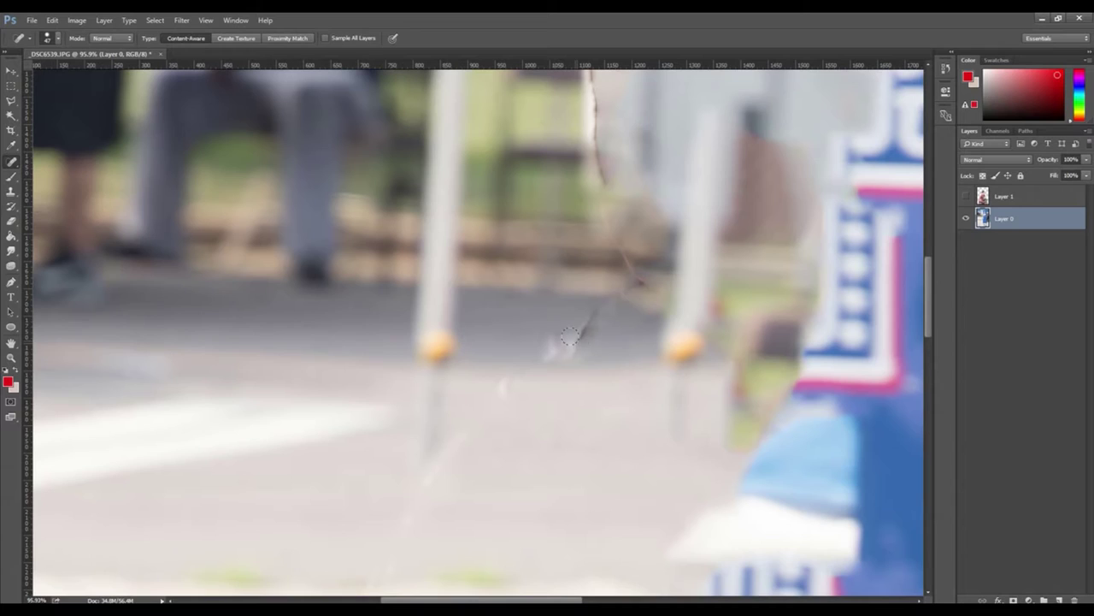
mouse_move(570, 336)
left_mouse_down()
mouse_move(584, 330)
mouse_move(529, 347)
mouse_move(593, 345)
left_mouse_up()
left_click(595, 358)
left_click_drag(510, 390, 465, 442)
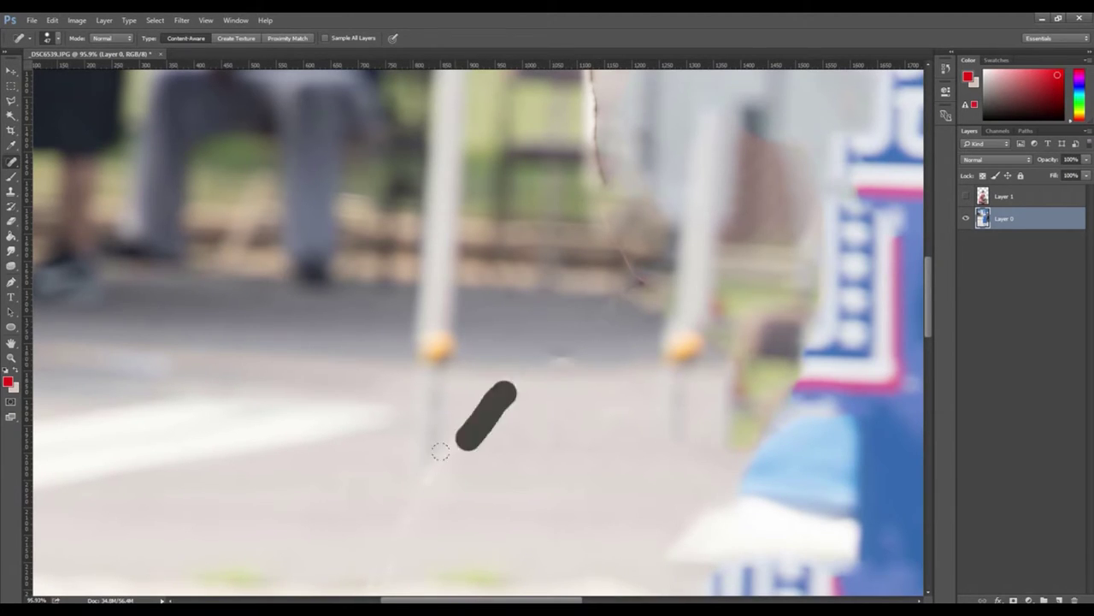
- Spot-heal the remaining outline traces around the former head area and along the blue banner, adjusting the brush size as needed
left_click_drag(642, 287, 608, 221)
scroll(611, 257, "up", 2)
right_click(597, 296)
left_click_drag(623, 322, 629, 322)
scroll(901, 286, "up", 3)
left_click_drag(769, 154, 767, 193)
scroll(754, 257, "down", 3)
left_click_drag(633, 213, 711, 227)
scroll(723, 254, "up", 4)
left_click_drag(670, 269, 710, 280)
left_click_drag(696, 318, 707, 329)
right_click(727, 434, "alt")
left_click_drag(744, 484, 802, 475)
scroll(802, 472, "down", 3)
- Spot-heal the outline remnants on the lower part of the blue banner and the background beneath it
right_click(806, 505)
left_click(778, 499)
scroll(805, 461, "down", 5)
scroll(784, 440, "down", 7)
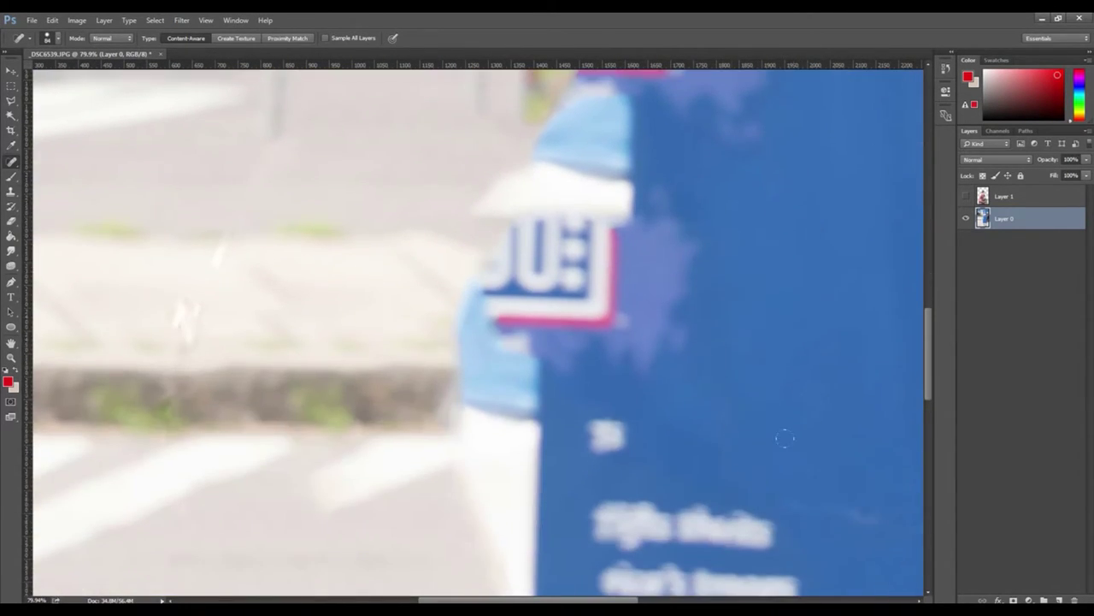
scroll(785, 440, "right", 6)
scroll(904, 525, "down", 7)
left_click_drag(801, 556, 826, 515)
scroll(620, 462, "down", 5, "alt")
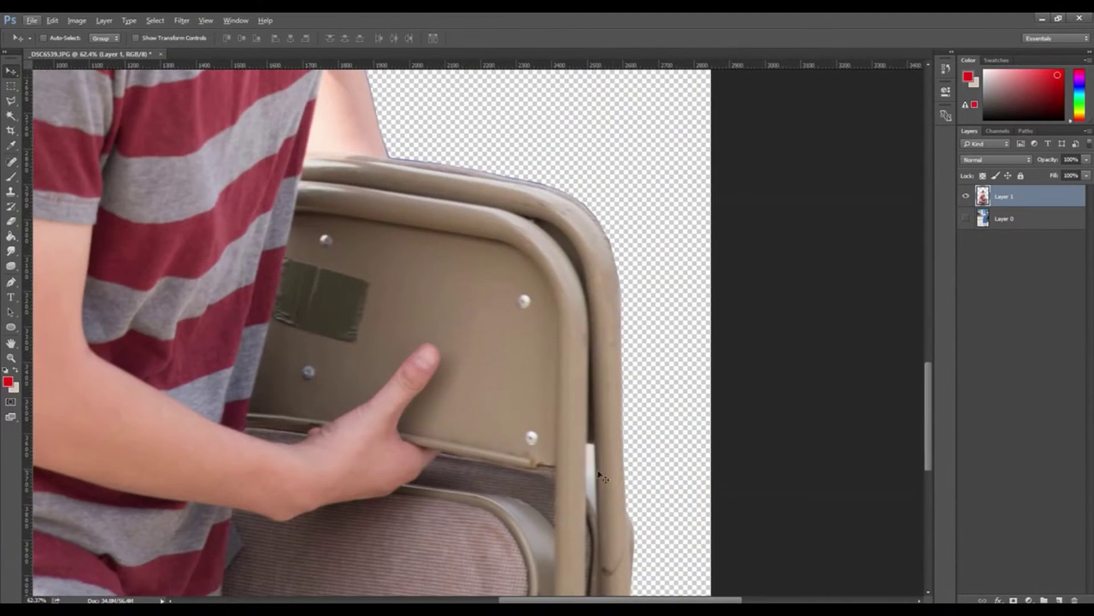
- Remove the leftover background in the narrow gap between the folding chairs' frame tubes on Layer 1, using a Quick Selection
left_click(12, 116)
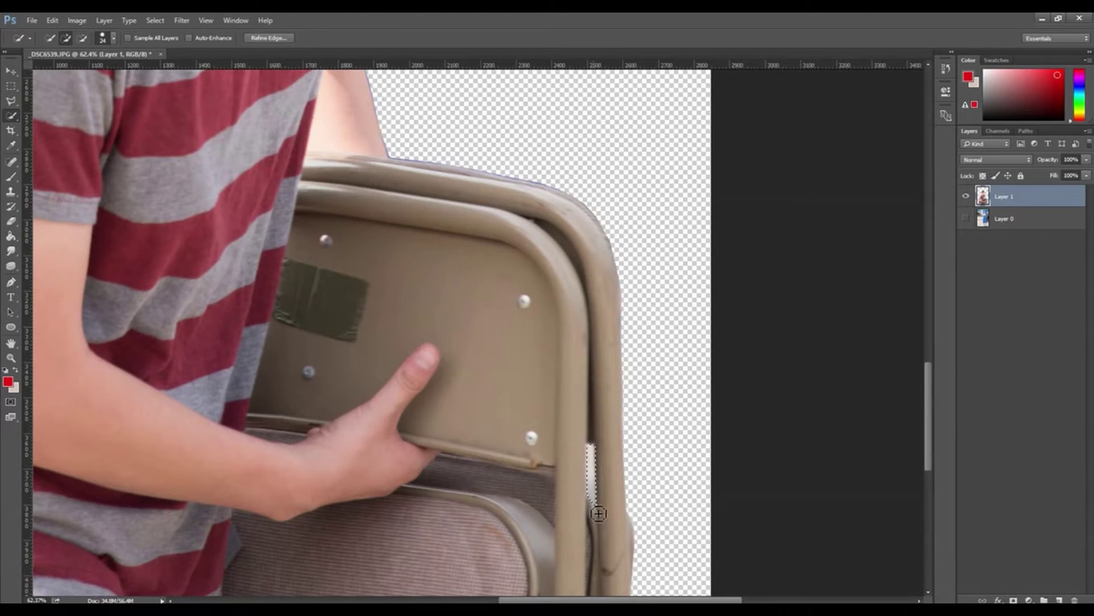
left_click(76, 20)
left_click(76, 19)
left_click(154, 19)
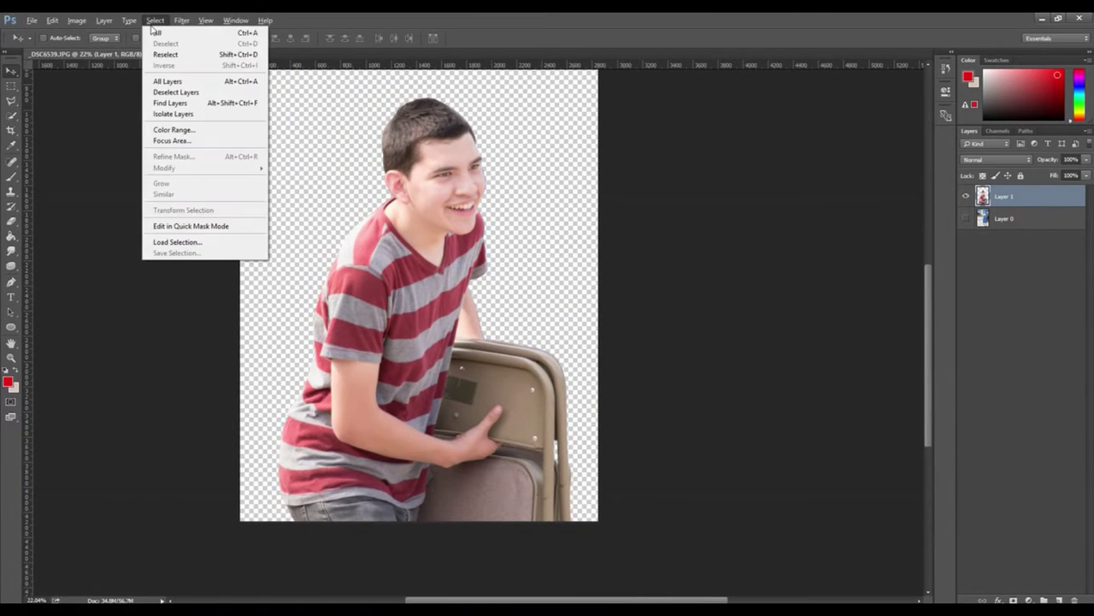
left_click(103, 129)
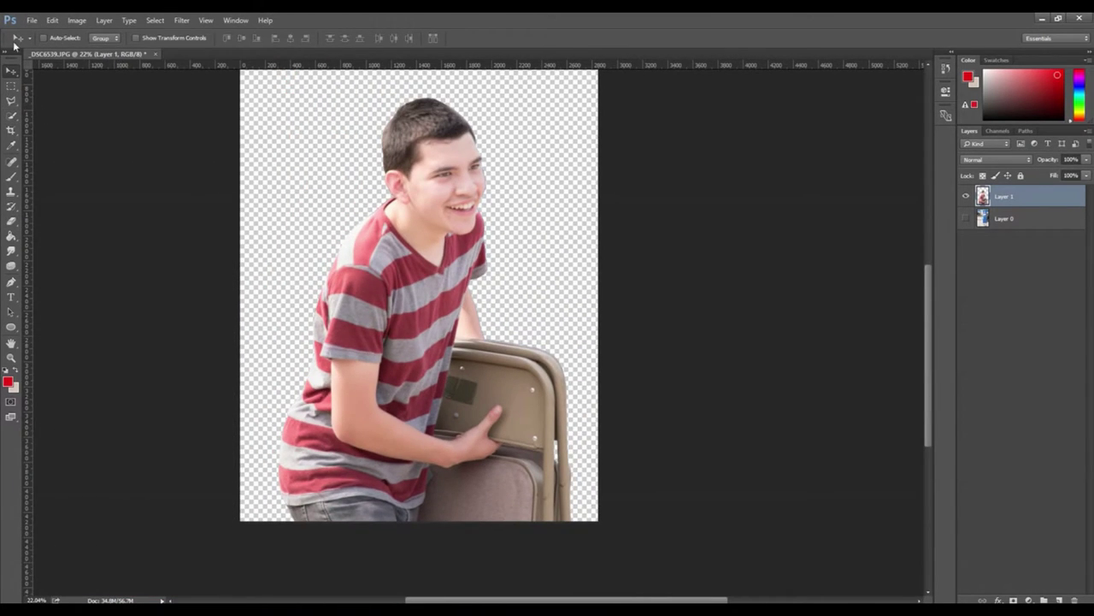
- Select the whole man and the folding chairs on Layer 1 with the Quick Selection tool, then reduce the brush size
left_click(12, 117)
left_click(57, 115)
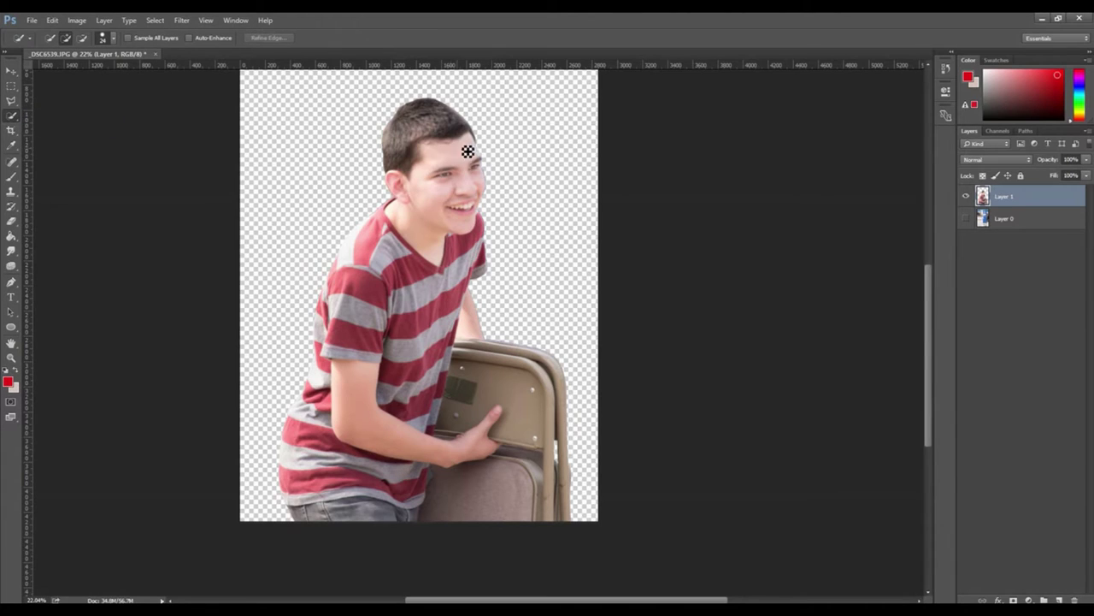
mouse_move(341, 164)
left_mouse_down()
mouse_move(513, 240)
mouse_move(501, 233)
left_mouse_up()
left_click(387, 184)
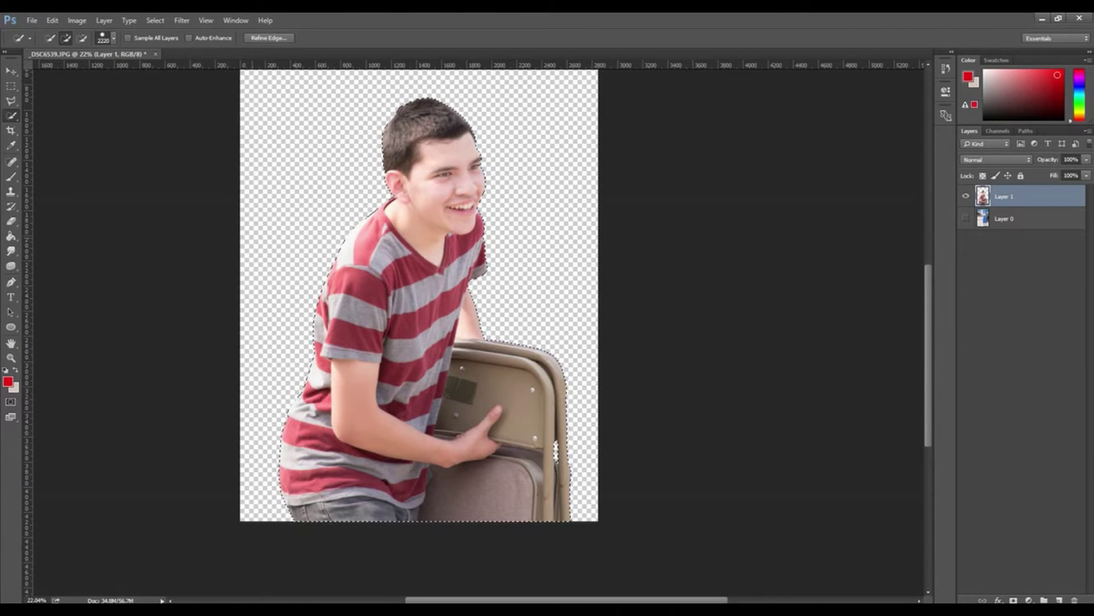
key("bracketleft")
key("bracketleft")
key("bracketleft")
key("bracketleft")
key("bracketleft")
key("bracketleft")
key("bracketleft")
key("bracketleft")
key("bracketleft")
key("bracketleft")
key("bracketleft")
key("bracketleft")
key("bracketleft")
key("bracketleft")
key("bracketleft")
key("bracketleft")
key("bracketleft")
key("bracketleft")
key("bracketleft")
key("bracketleft")
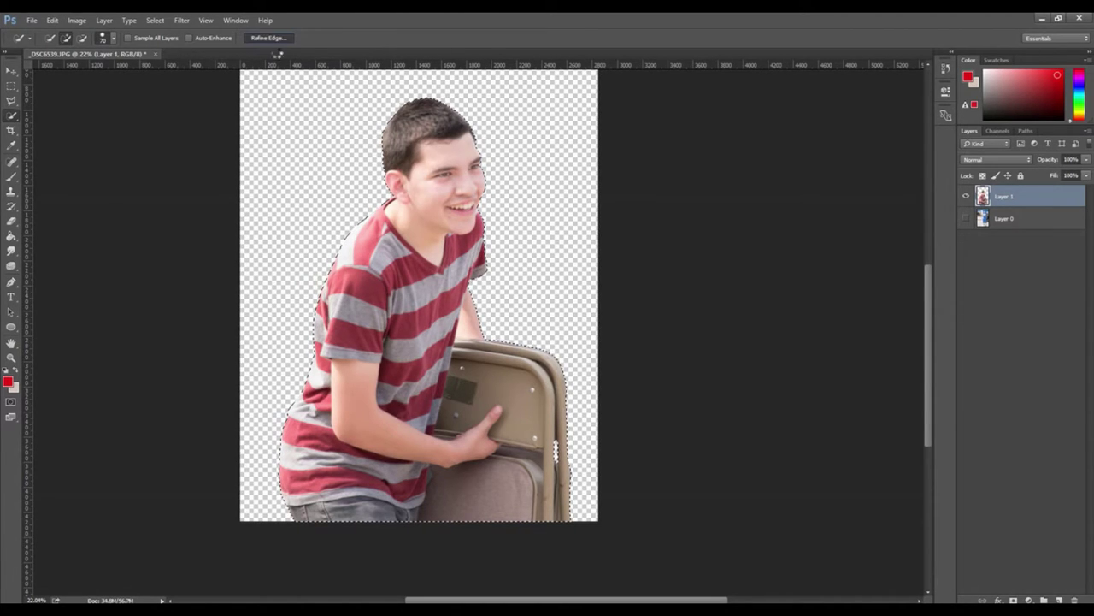
- Refine the selection edge with Smart Radius at 1.0 px, smoothing 9, a lower feather and an adjusted edge shift, outputting to a new layer
left_click(276, 39)
left_click_drag(861, 163, 682, 162)
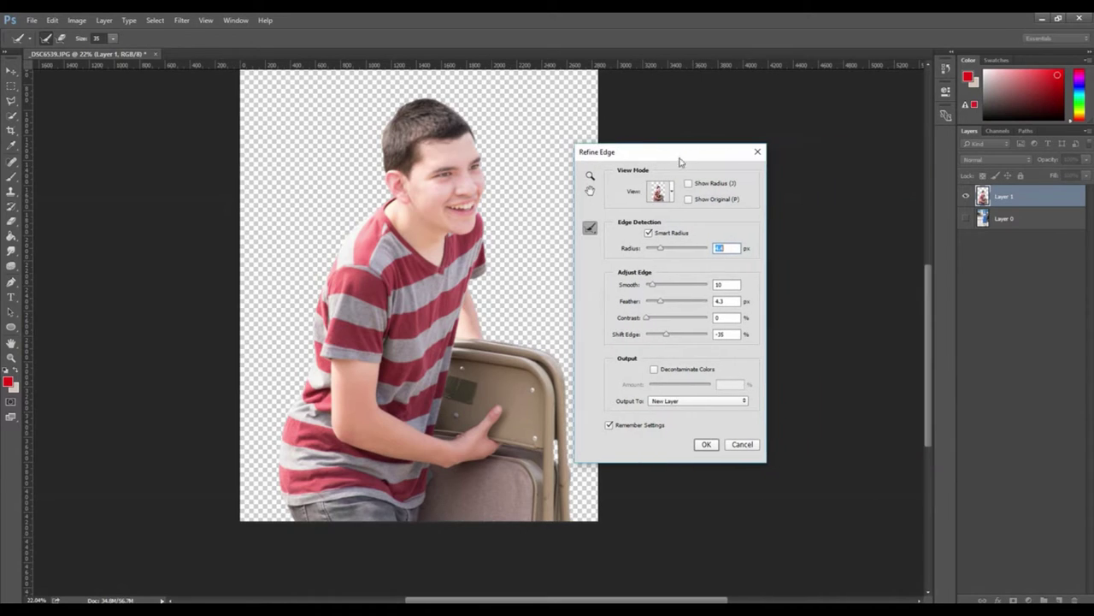
left_click(650, 234)
left_click(649, 234)
left_click_drag(661, 253, 650, 254)
left_click_drag(651, 253, 671, 340)
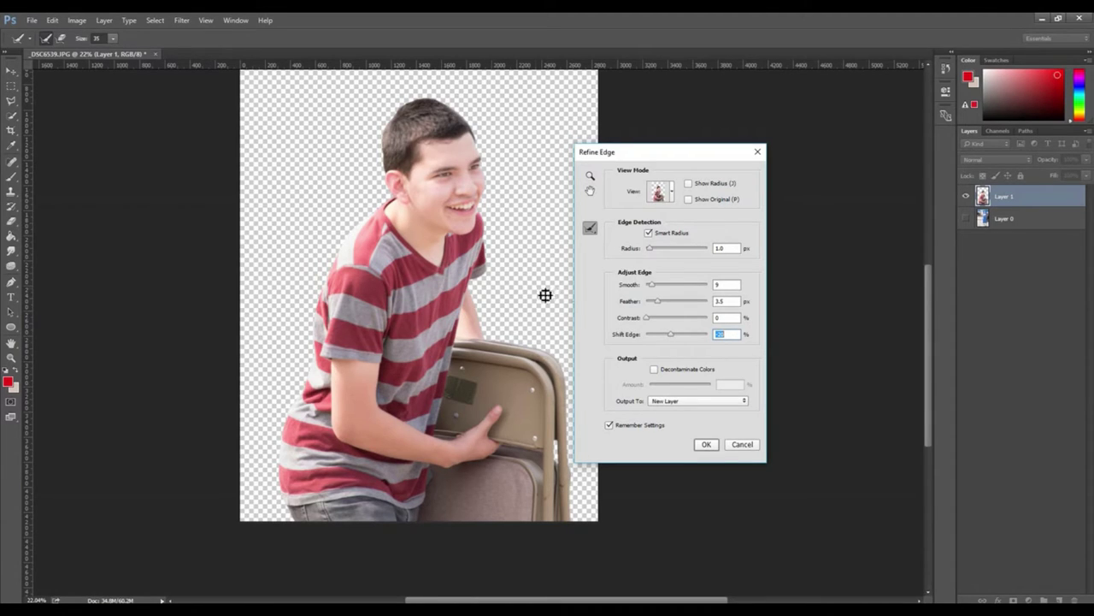
left_click_drag(658, 301, 651, 302)
left_click(706, 444)
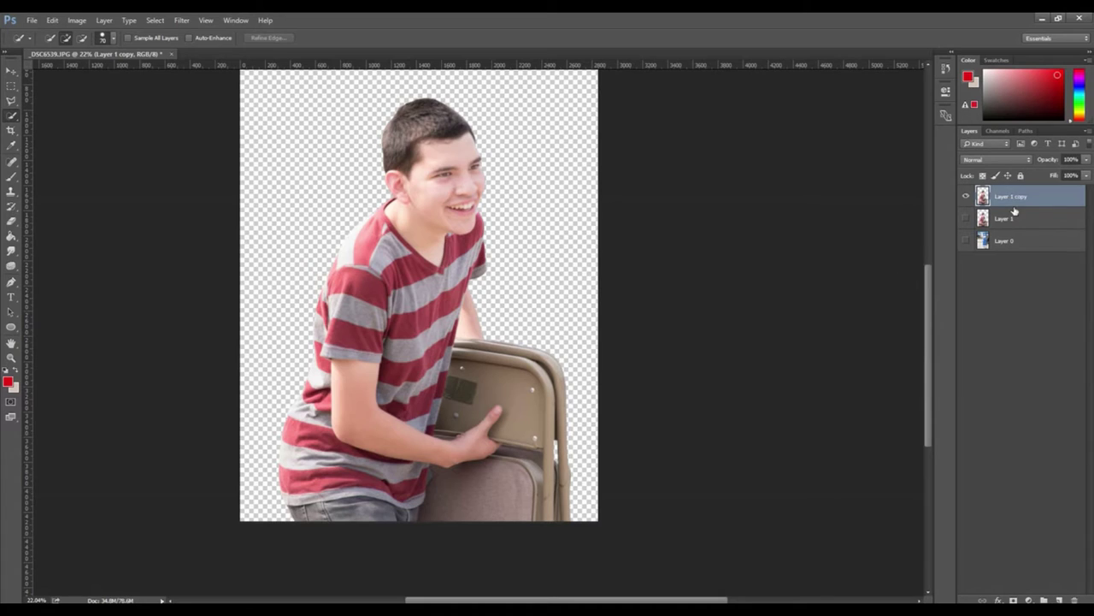
- Delete the old Layer 1 and make the refined cutout layer active with the Move tool, keeping the background layer hidden
right_click(1002, 221)
left_click(949, 192)
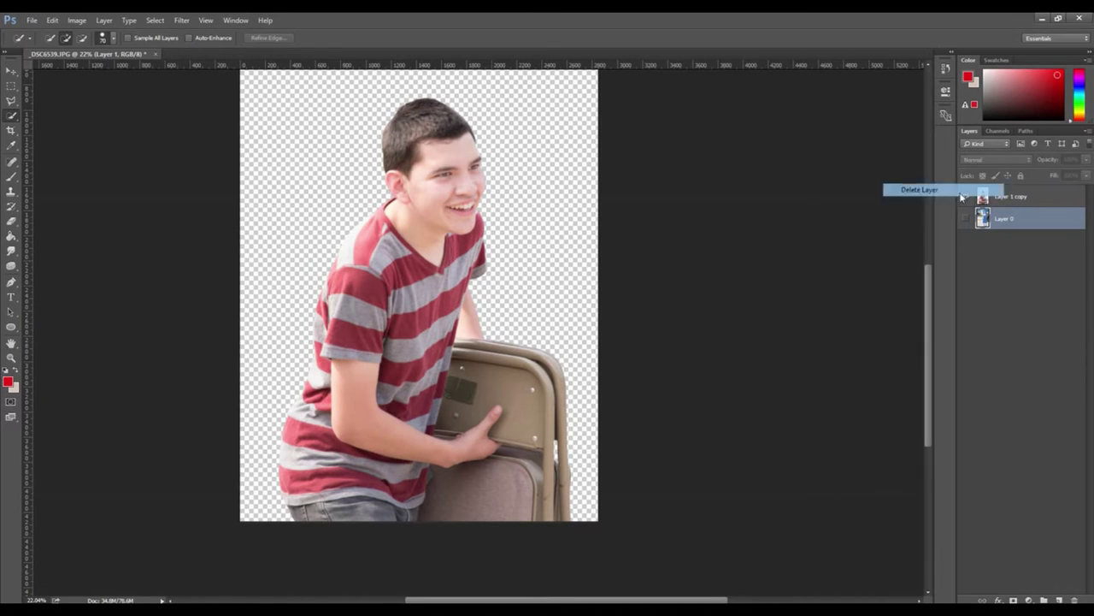
left_click(1005, 198)
left_click(965, 219)
left_click(965, 218)
left_click(11, 71)
- Save the cutout in the Tutorial folder as a PNG named with the subject's first name plus "Fore Ground.png", with None / Fast compression
left_click(30, 20)
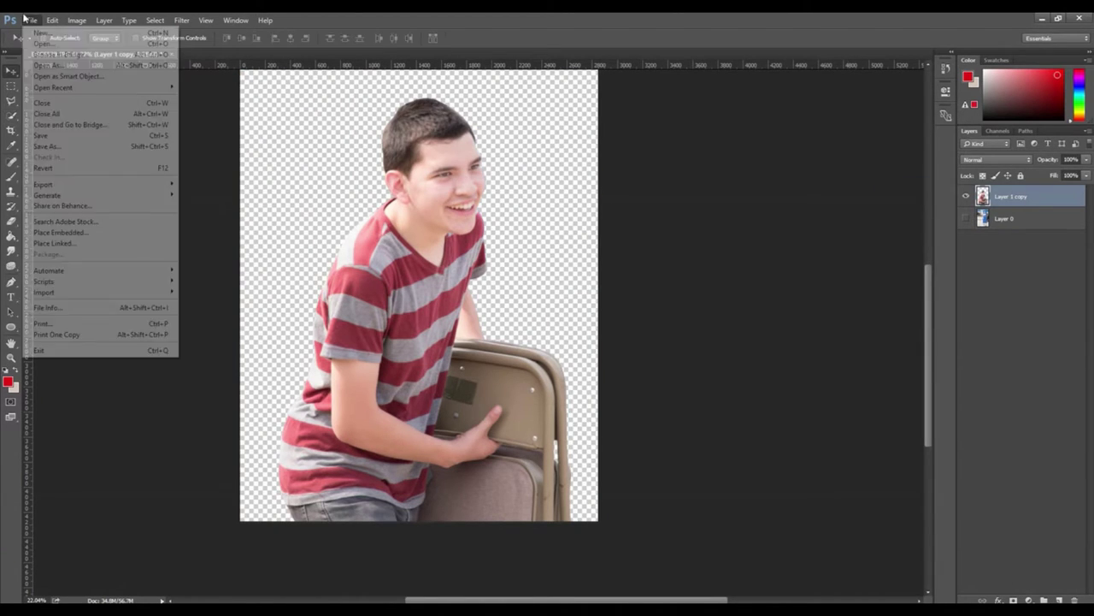
left_click(65, 147)
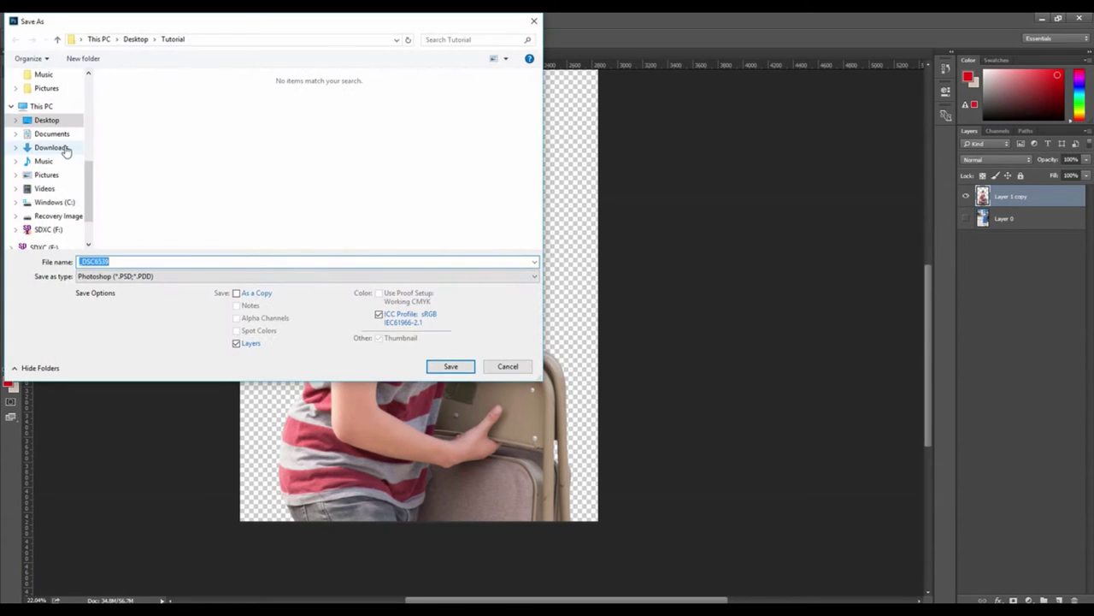
key("BackSpace")
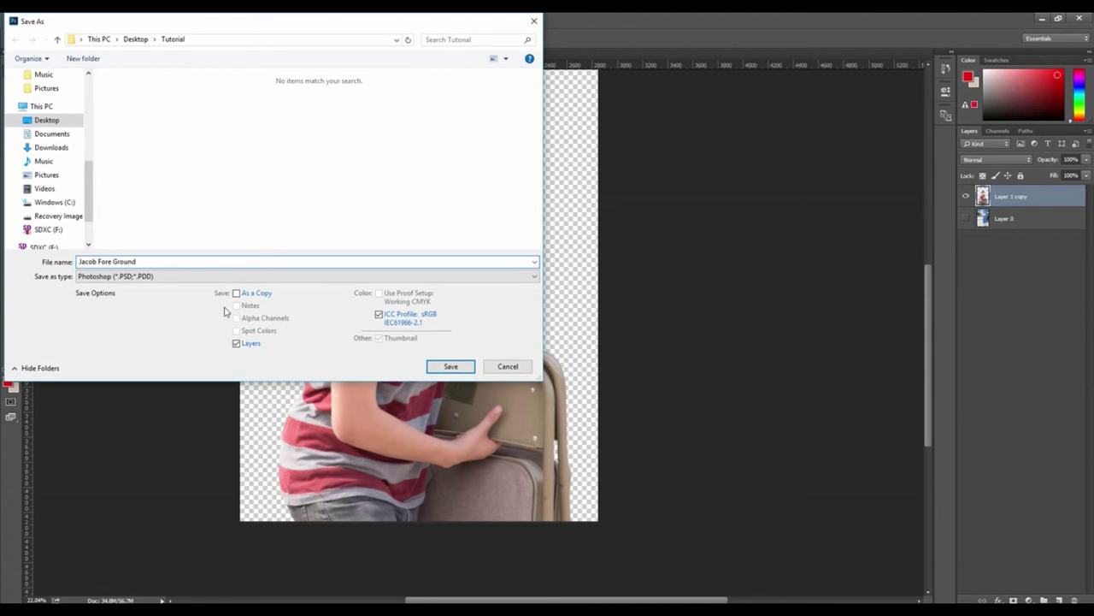
left_click(205, 277)
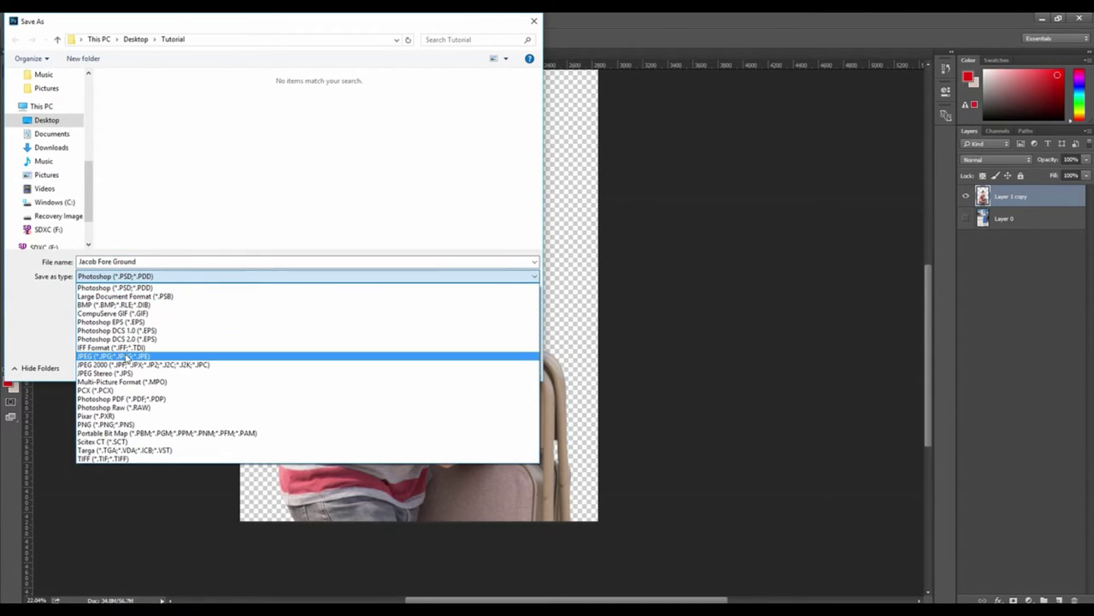
left_click(106, 424)
left_click(153, 260)
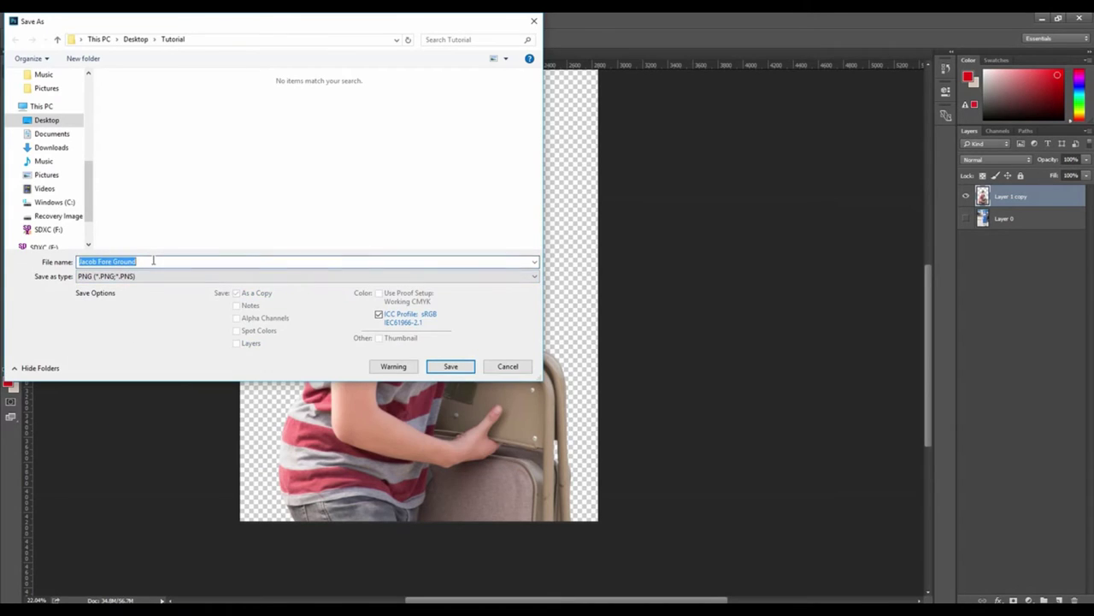
left_click(153, 261)
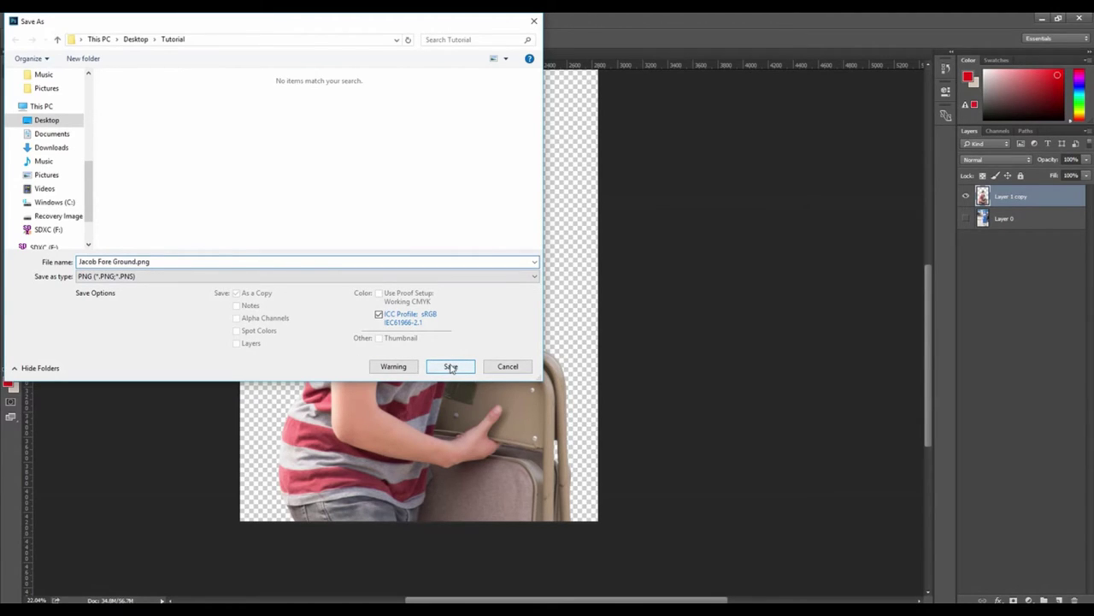
left_click(450, 367)
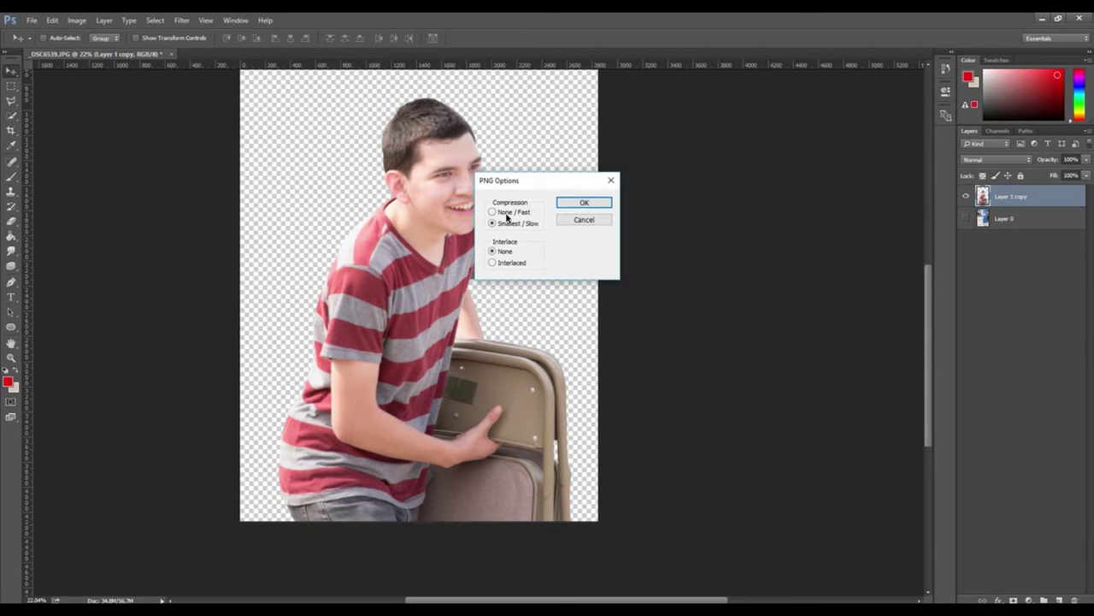
left_click(493, 212)
left_click(584, 202)
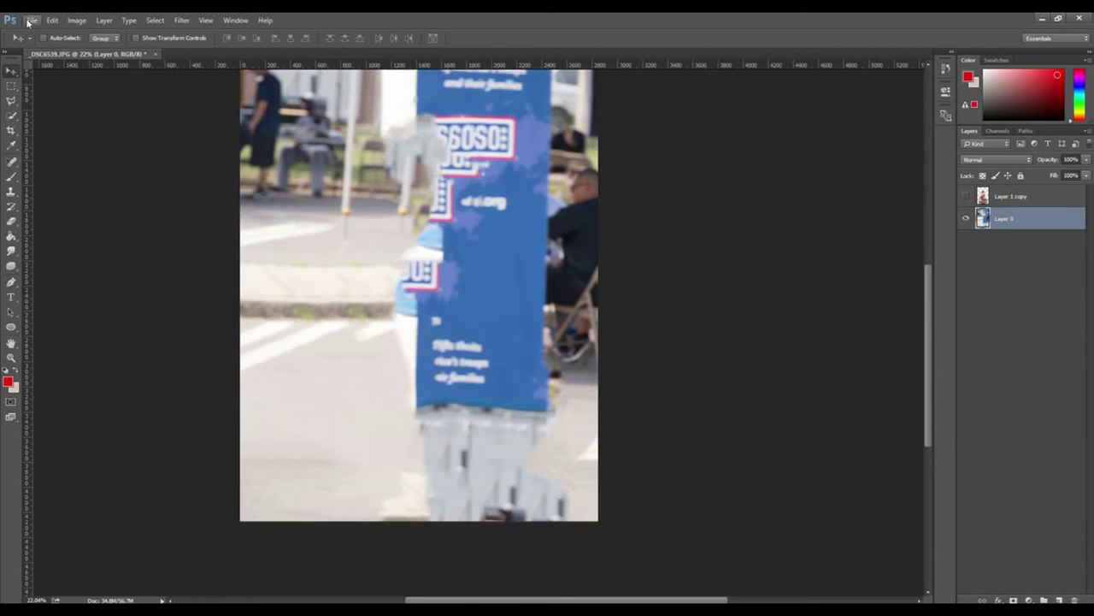
- Show only Layer 0 and save it as a Maximum-quality JPEG named with the subject's first name plus "Back Ground.JPEG"
left_click(31, 20)
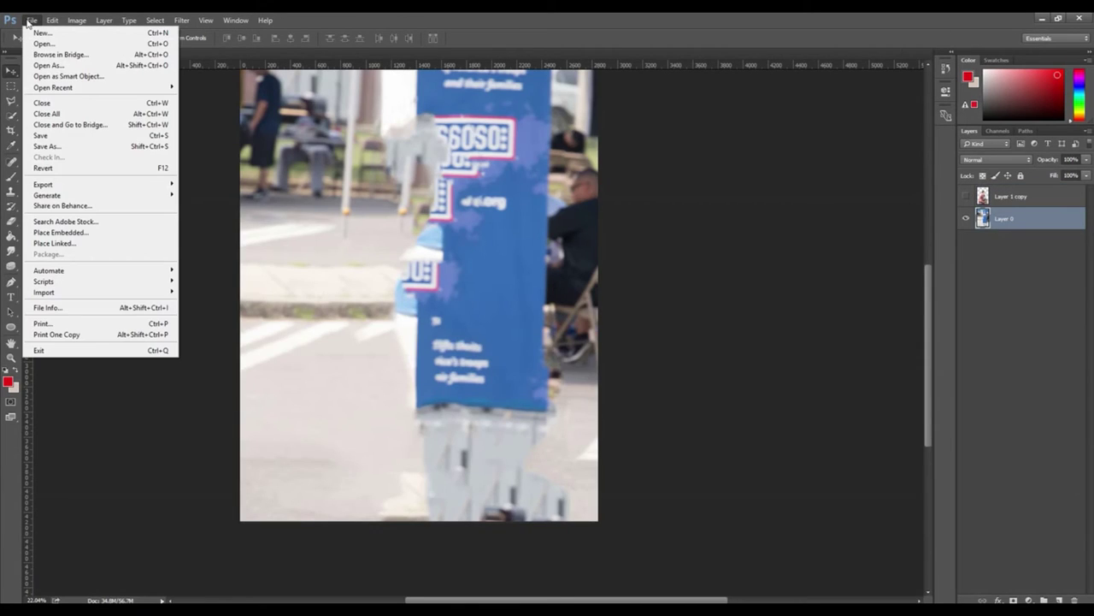
left_click(47, 147)
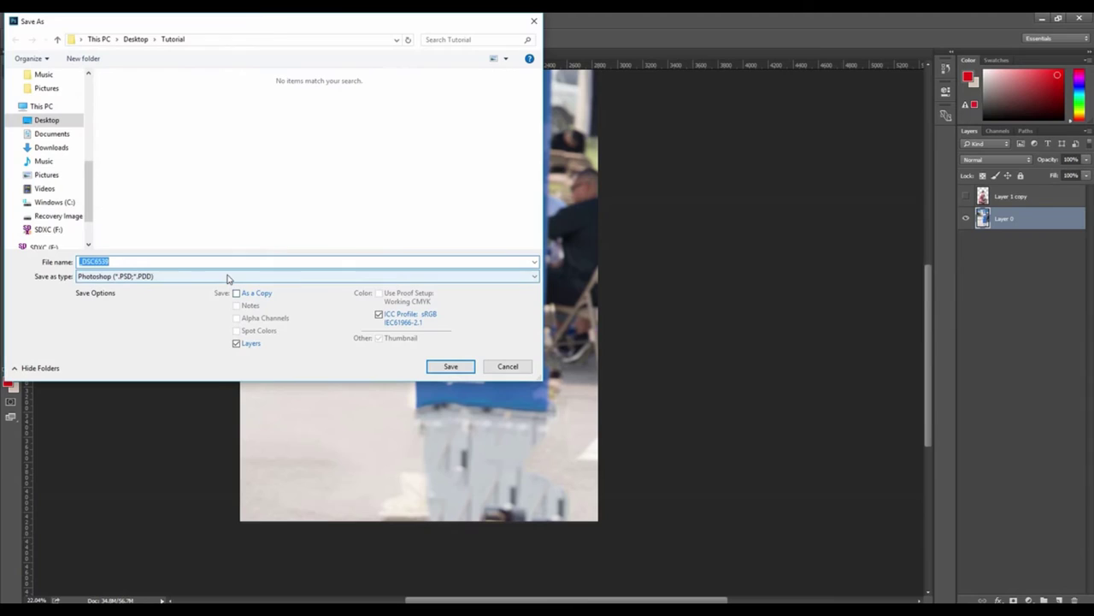
type("Jacob Back Ground")
left_click(193, 277)
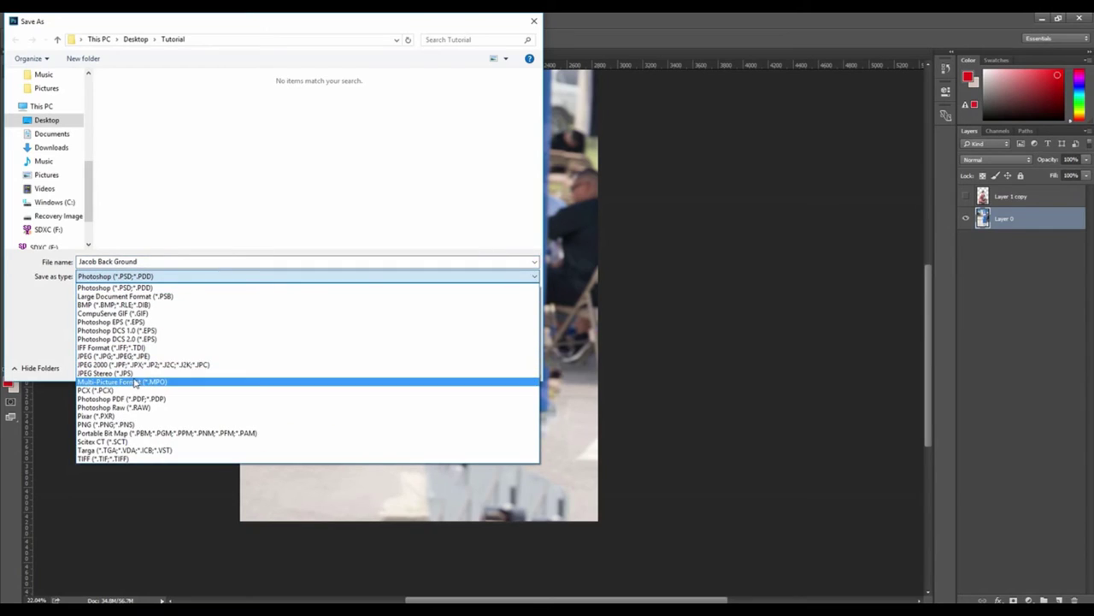
left_click(126, 358)
left_click(169, 260)
left_click(170, 260)
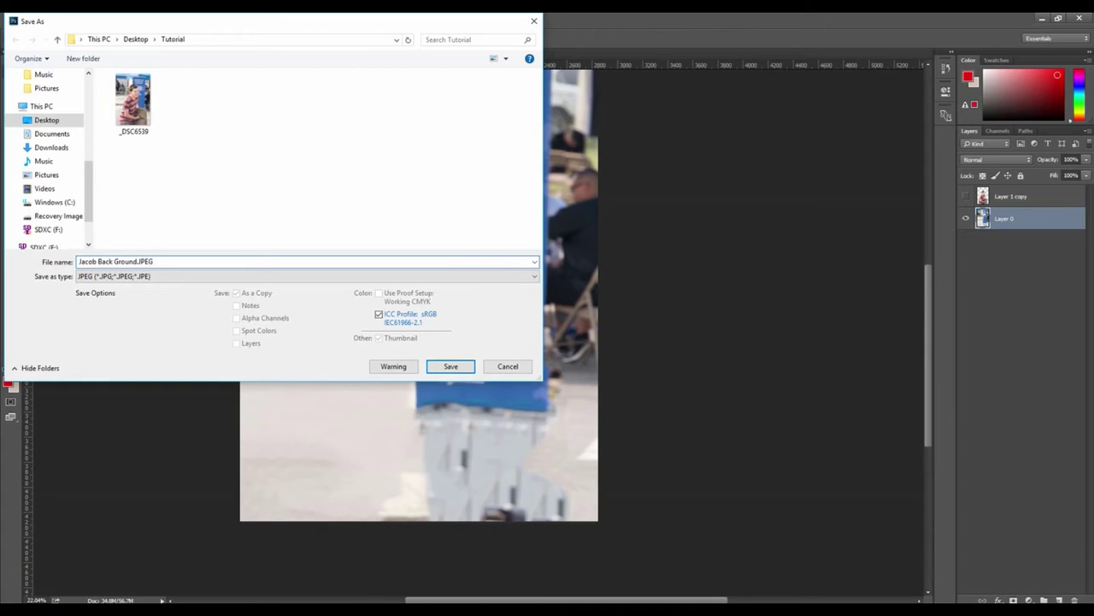
left_click(451, 366)
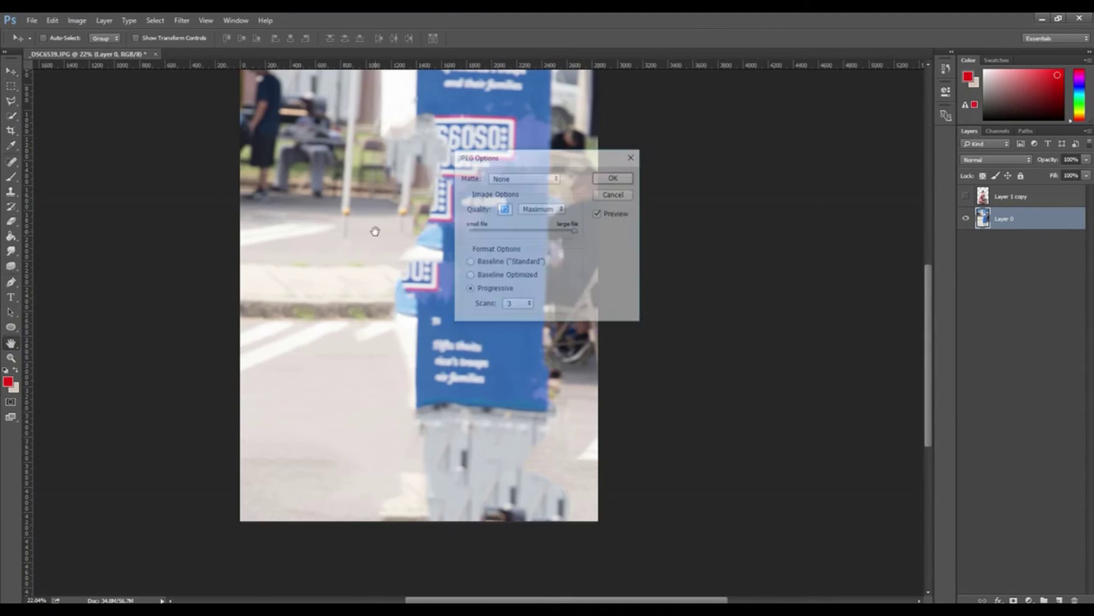
left_click(614, 177)
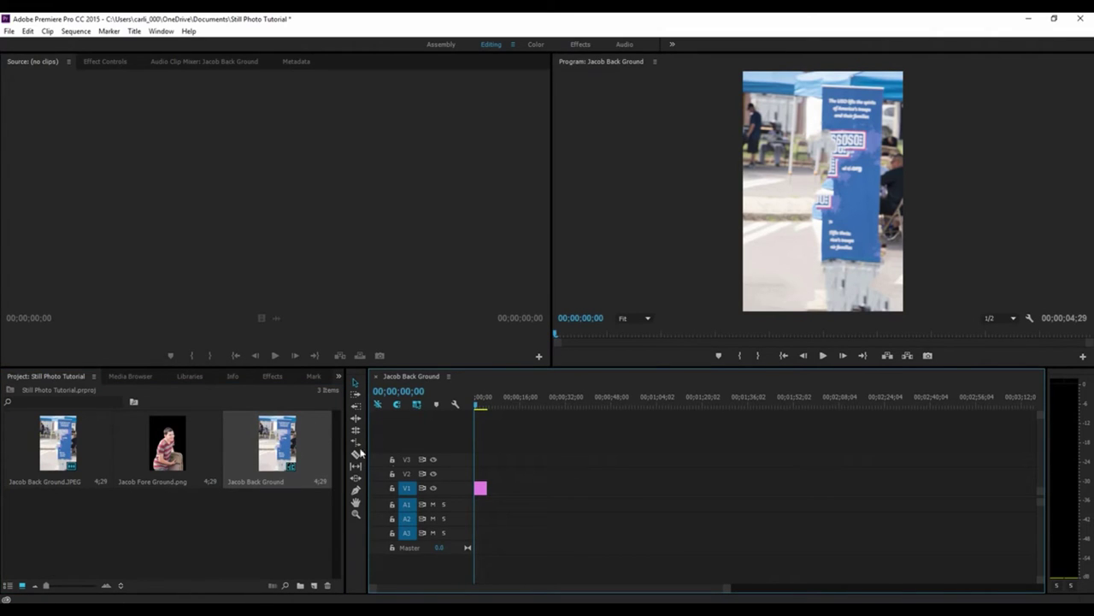
- In Premiere Pro, place the foreground PNG on V2 above the background clip and set both clips' duration to 00;00;10;00
left_click_drag(177, 453, 515, 476)
right_click(502, 474)
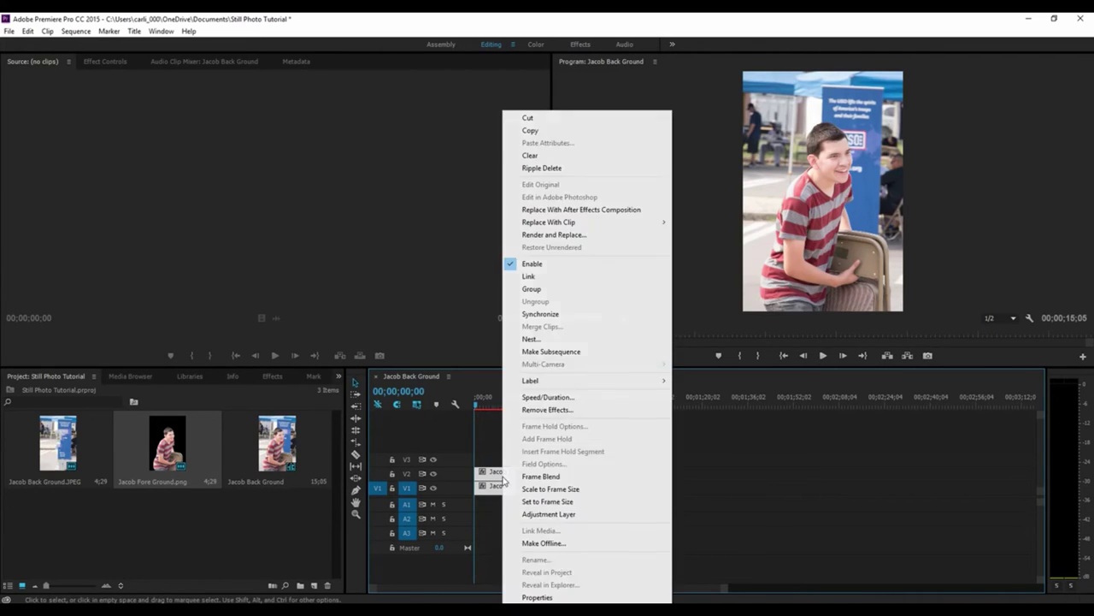
left_click(587, 398)
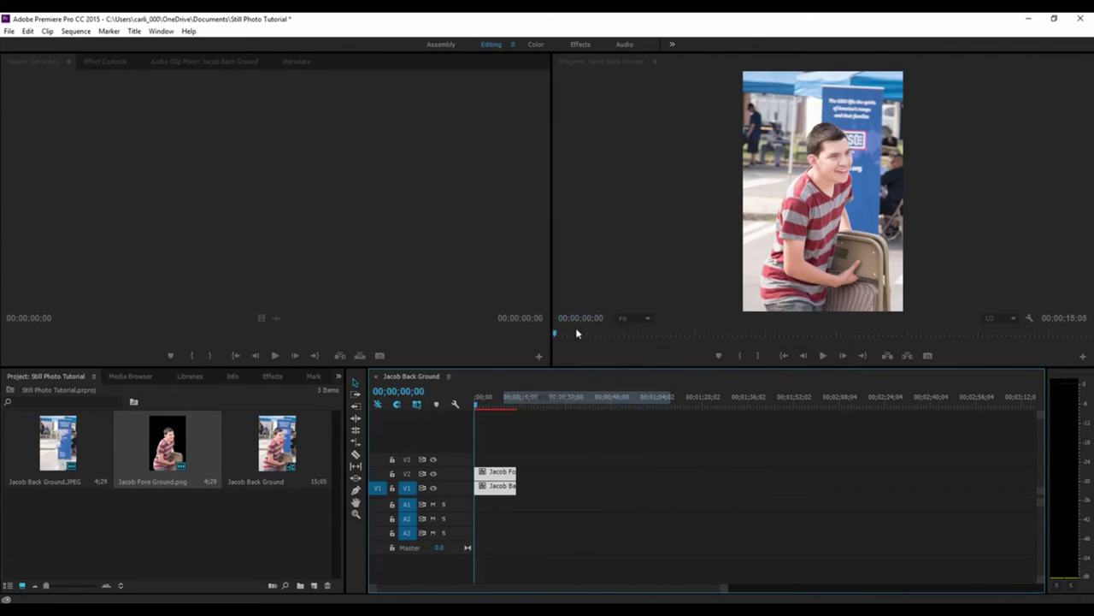
left_click(566, 296)
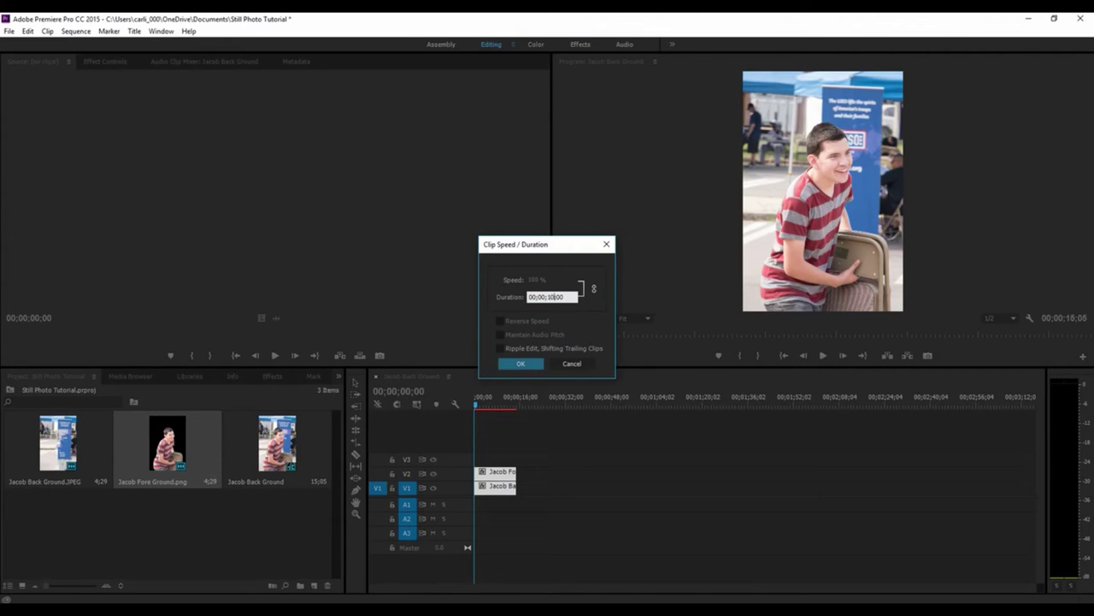
left_click(520, 363)
left_click(531, 441)
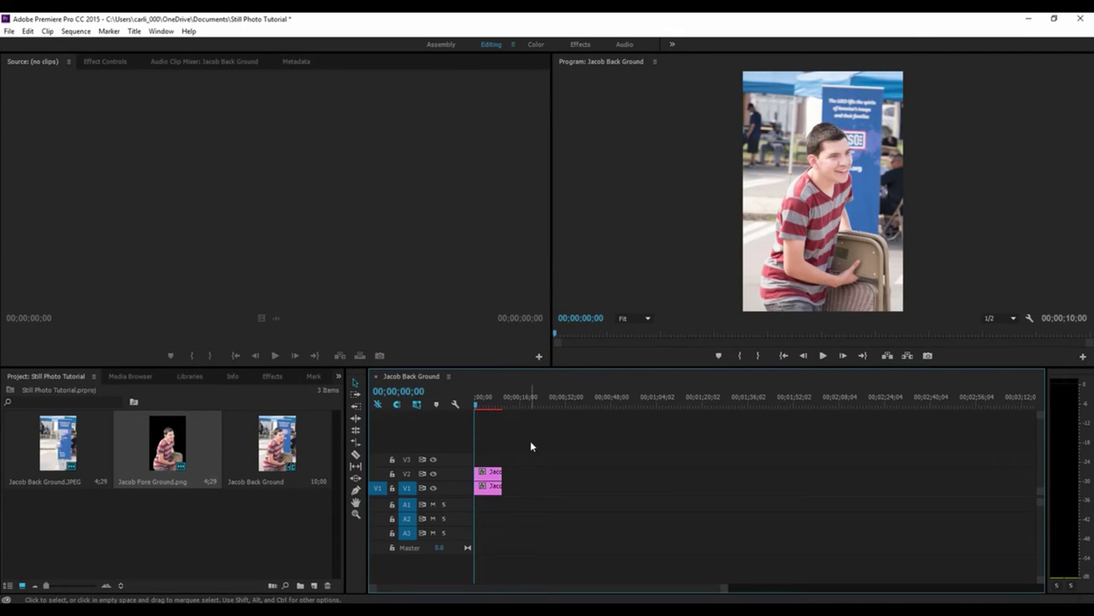
- Inspect the foreground cutout on its own by temporarily hiding track V1 and loading the V2 clip into the source view
left_click(493, 475)
left_click(491, 489)
left_click(489, 475)
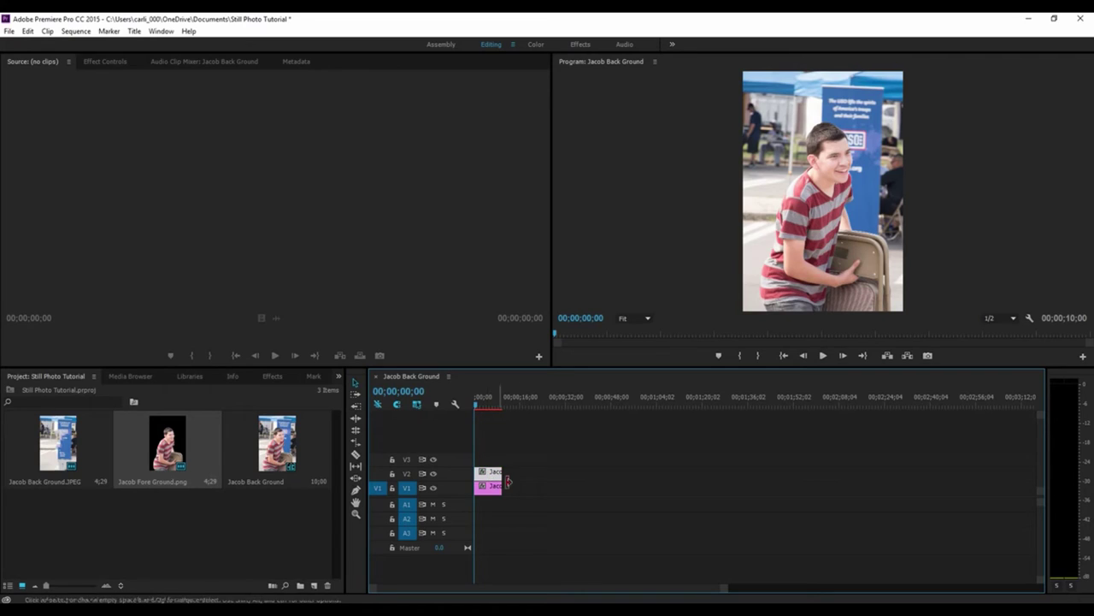
left_click(433, 487)
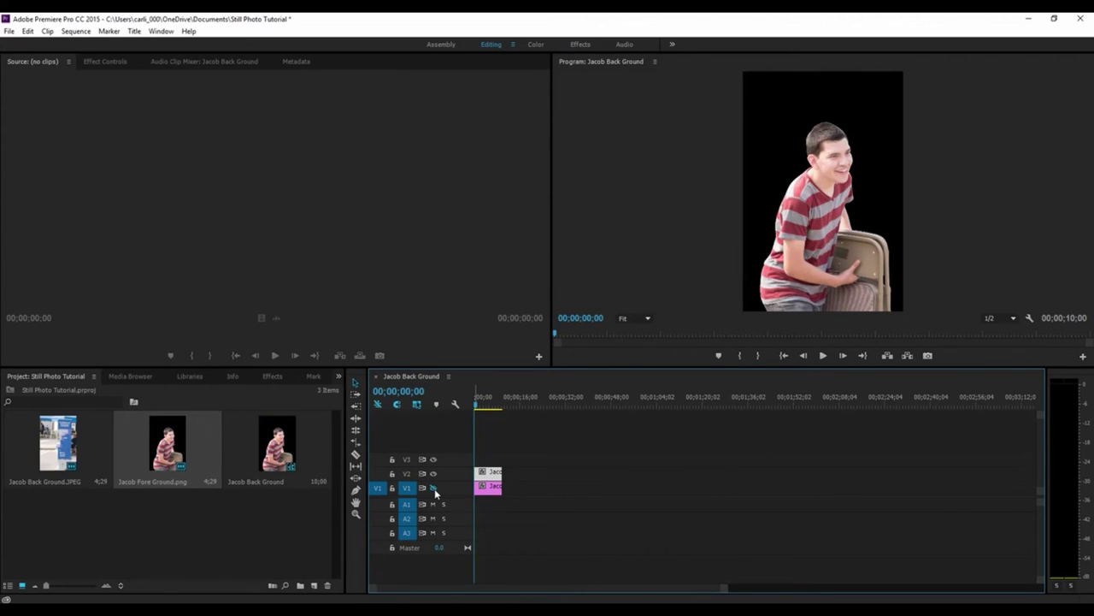
double_click(491, 478)
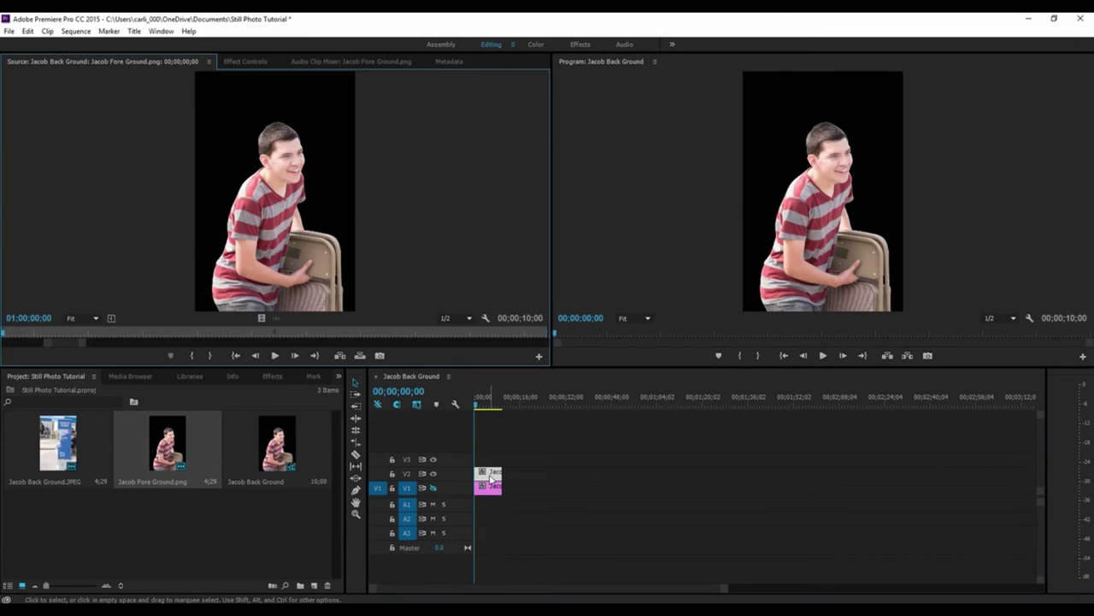
left_click(433, 488)
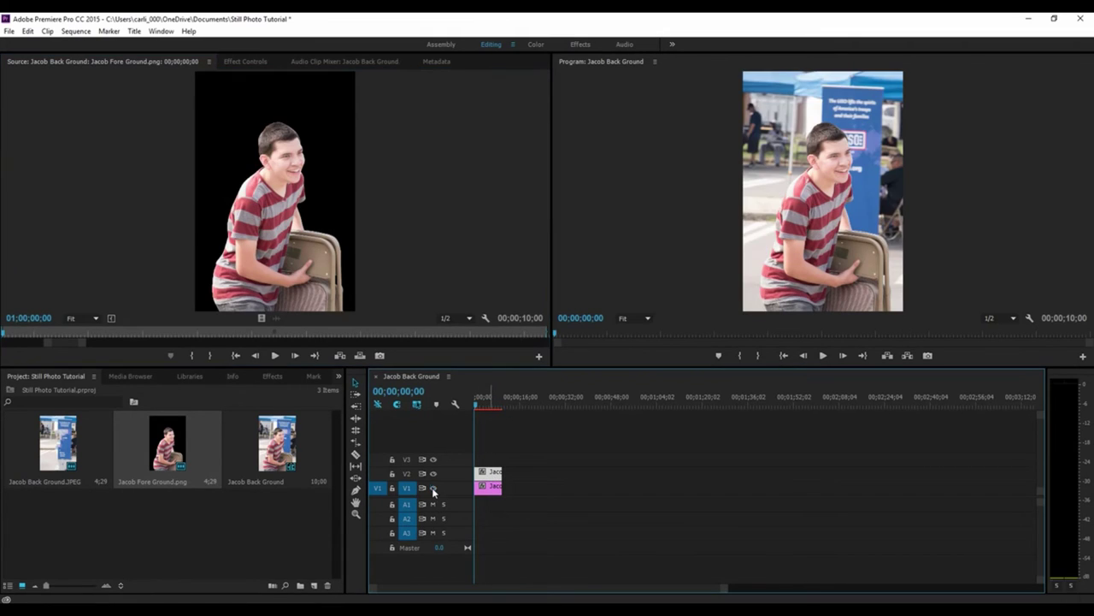
- Enable Position and Scale keyframing for the foreground clip at 00;00;00;00 and set its Scale to 110
left_click(307, 61)
left_click(250, 61)
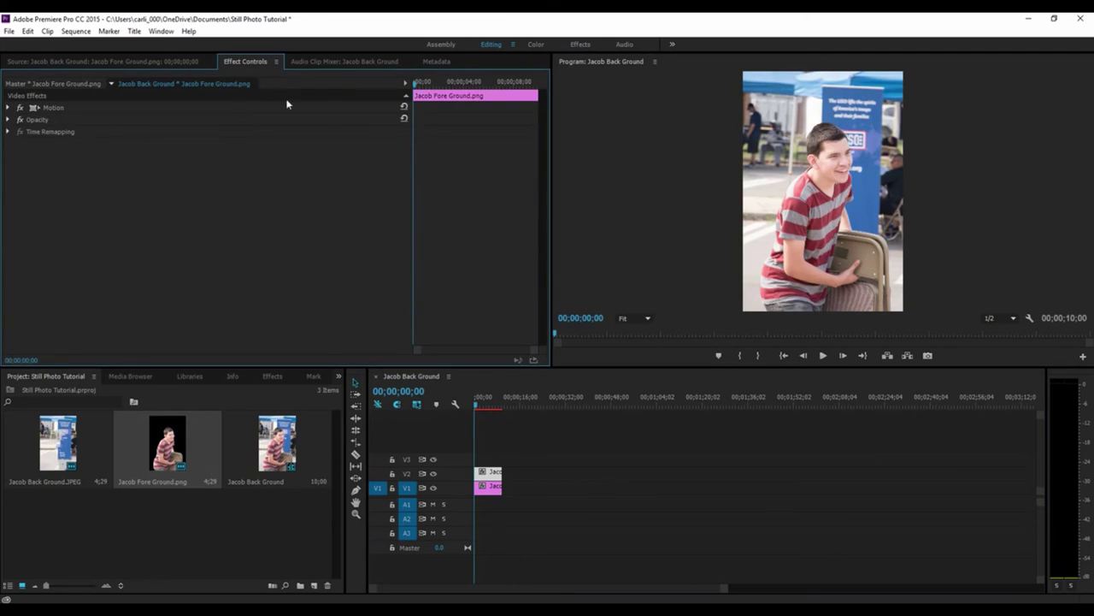
left_click(10, 109)
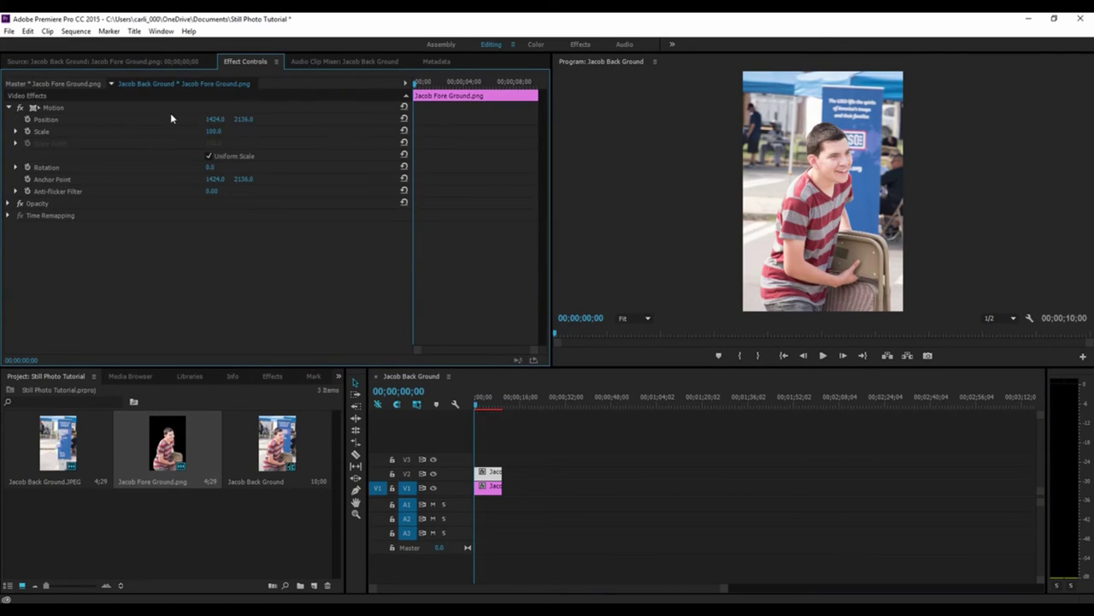
left_click(27, 119)
left_click(27, 131)
left_click(213, 131)
type("110")
key("Return")
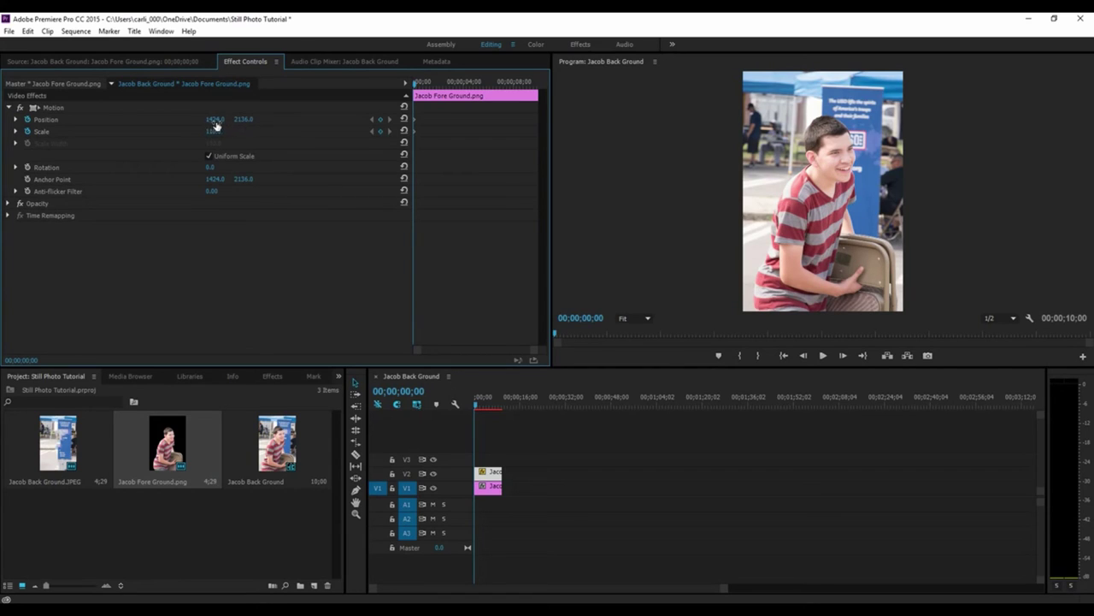
- At 00;00;09;29, set the foreground clip's Position to 1502.0, 1984.0 and its Scale to 115, and preview the motion
left_click_drag(416, 83, 539, 96)
key("Left")
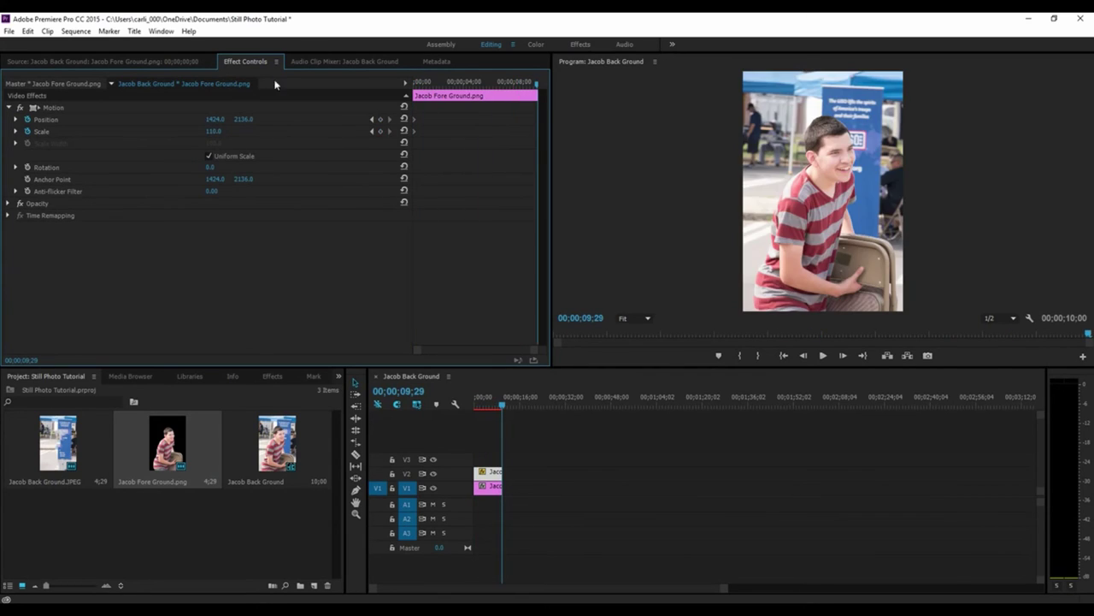
left_click_drag(215, 119, 114, 119)
left_click_drag(536, 84, 414, 111)
left_click(389, 119)
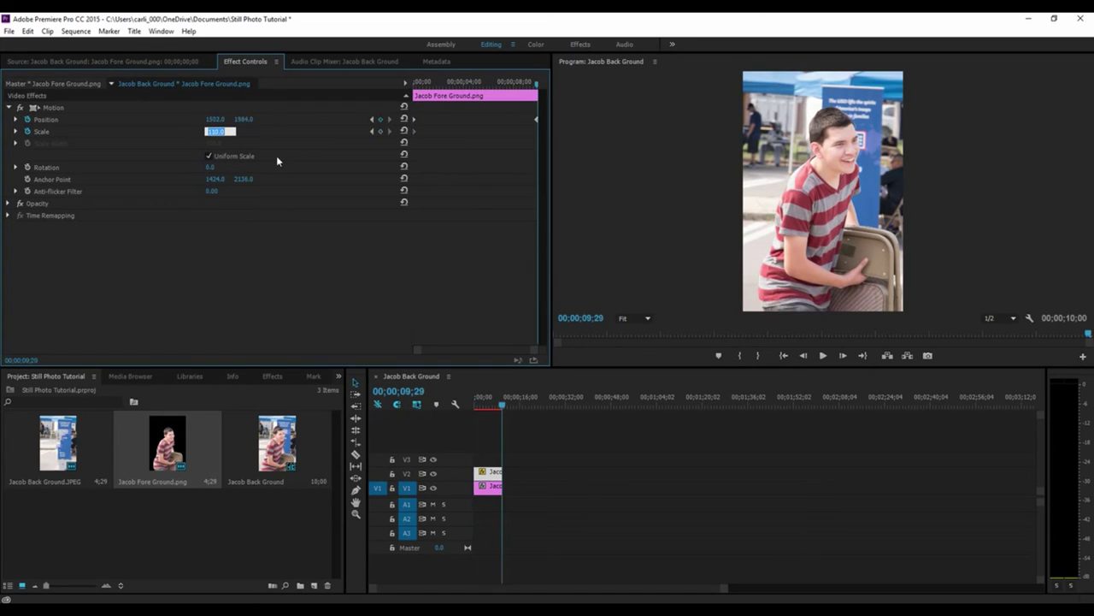
key("space")
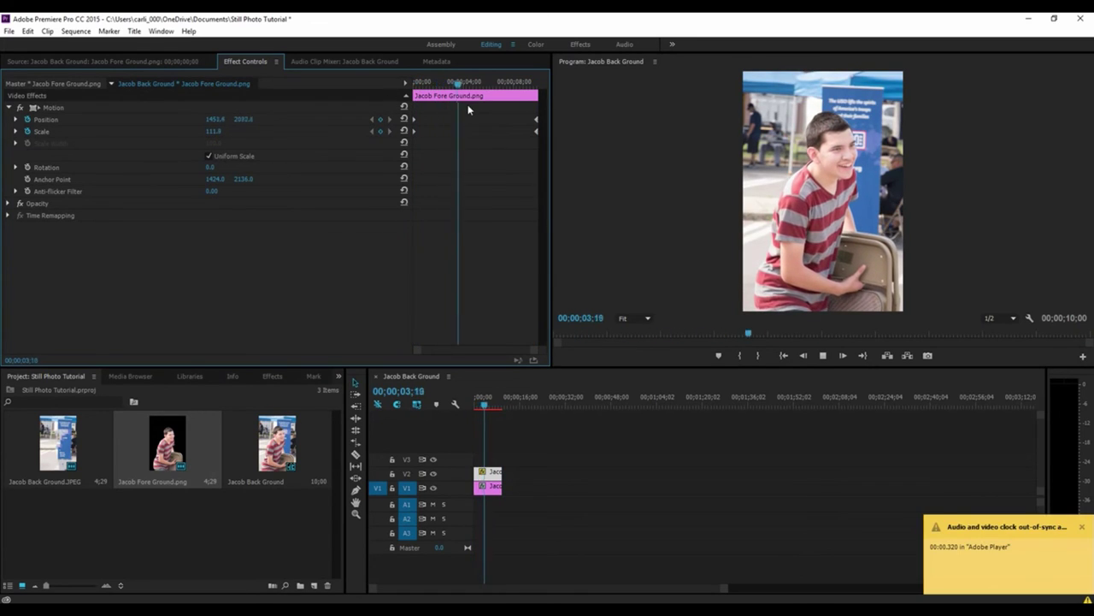
- Set the V1 background clip's Scale to 110 and enable its Position keyframing at 00;00;00;00
left_click_drag(470, 84, 386, 106)
double_click(488, 496)
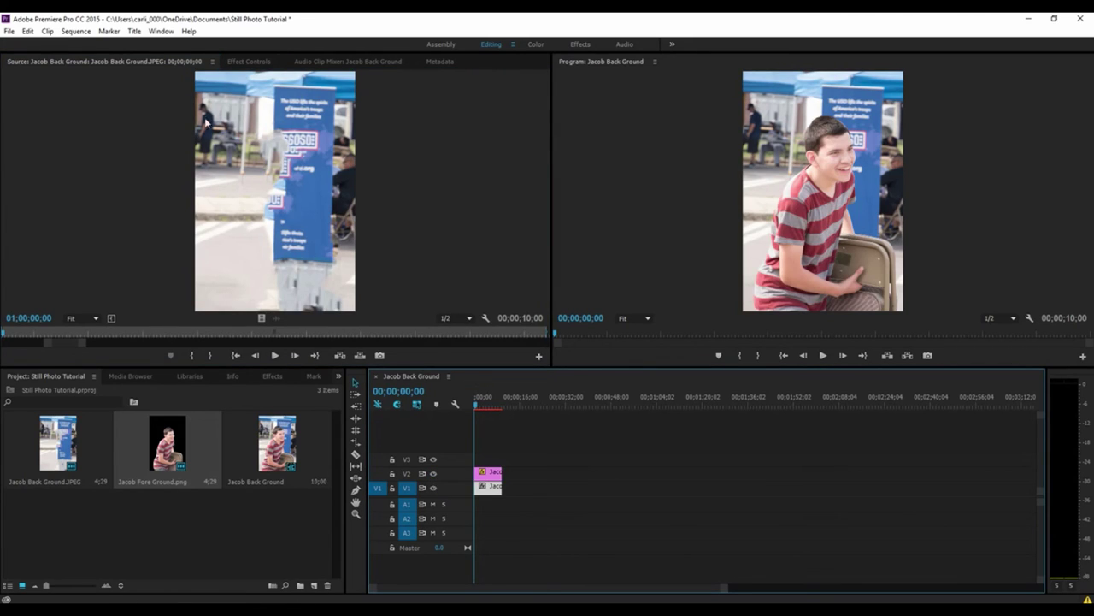
left_click(248, 61)
left_click(8, 108)
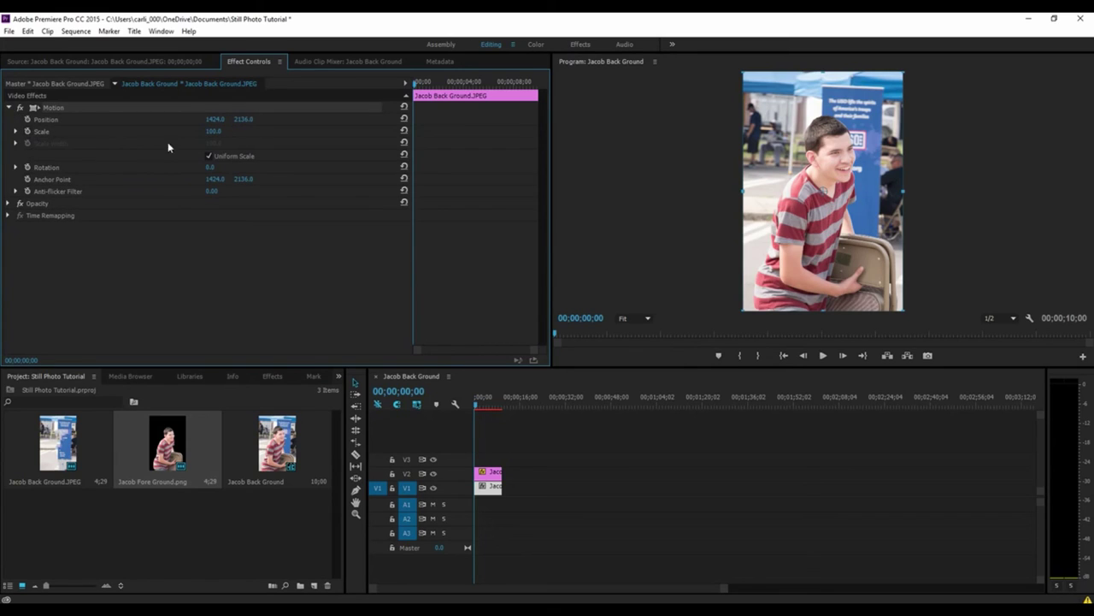
left_click(216, 131)
type("110")
key("Return")
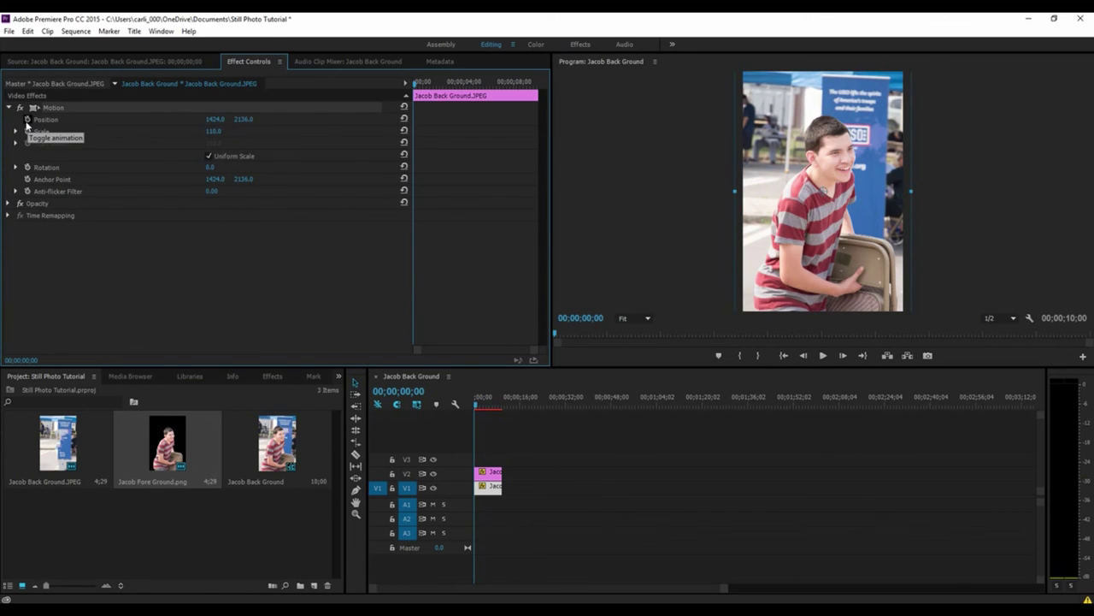
left_click(27, 120)
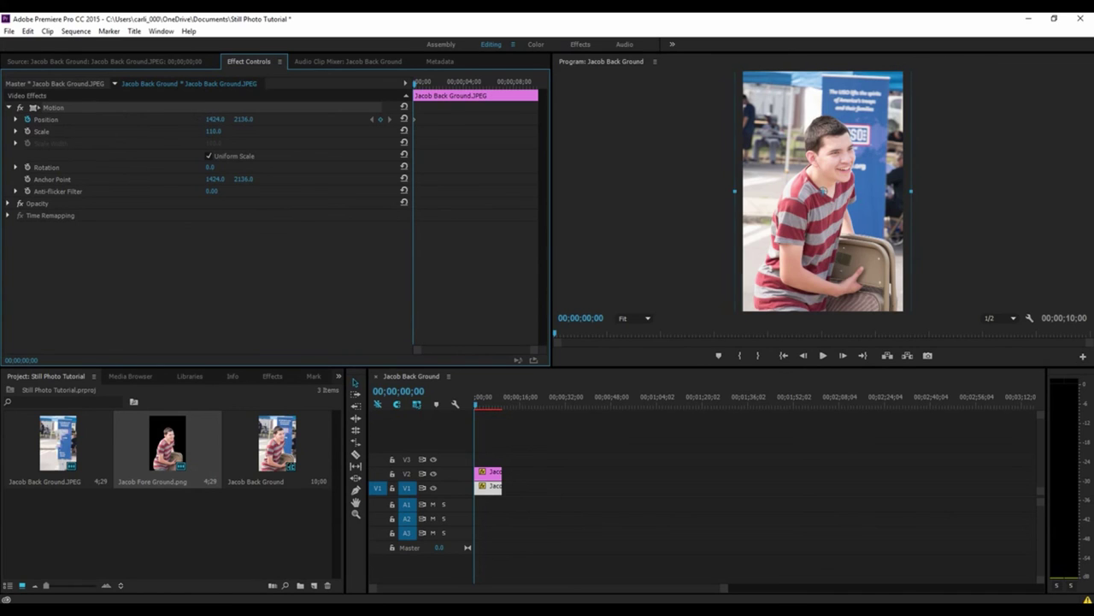
- Play back the sequence from the start to check the foreground's movement against the background
key("space")
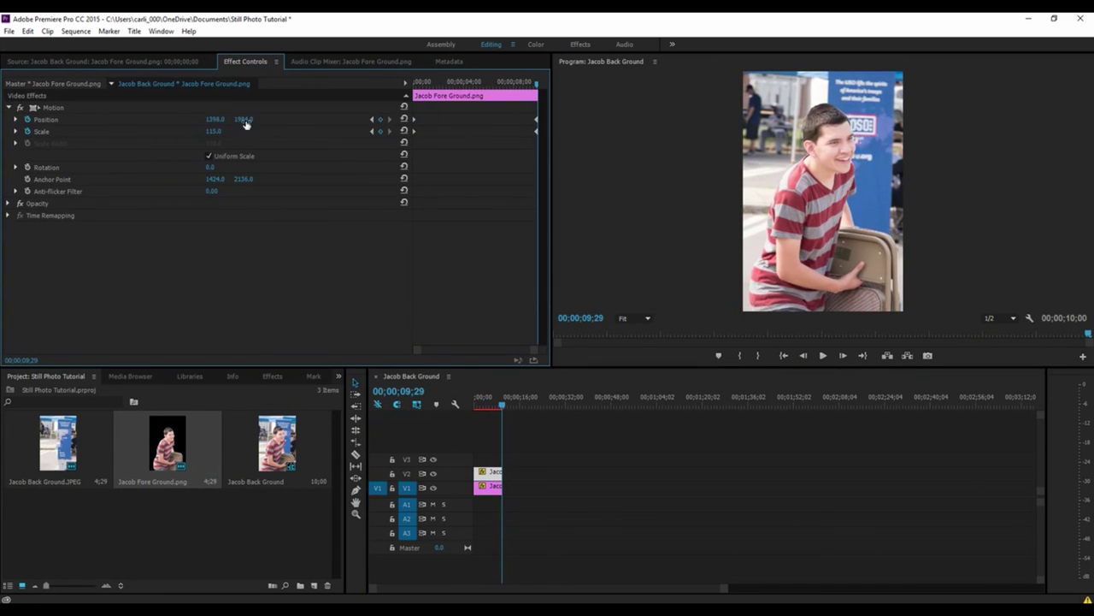
mouse_move(421, 84)
left_mouse_down()
mouse_move(447, 92)
mouse_move(420, 92)
left_mouse_up()
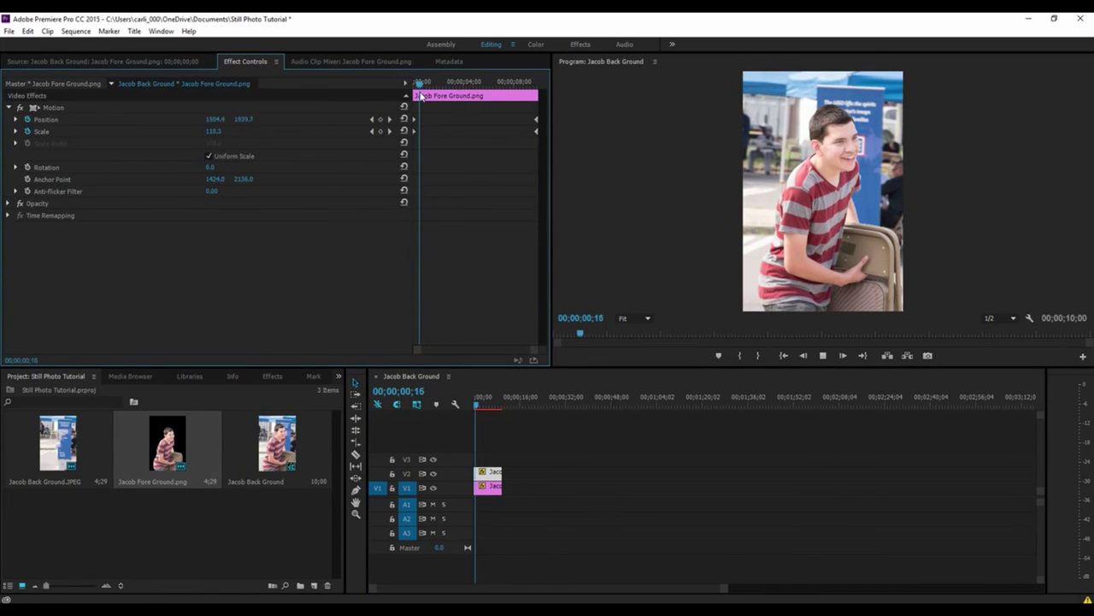
key("space")
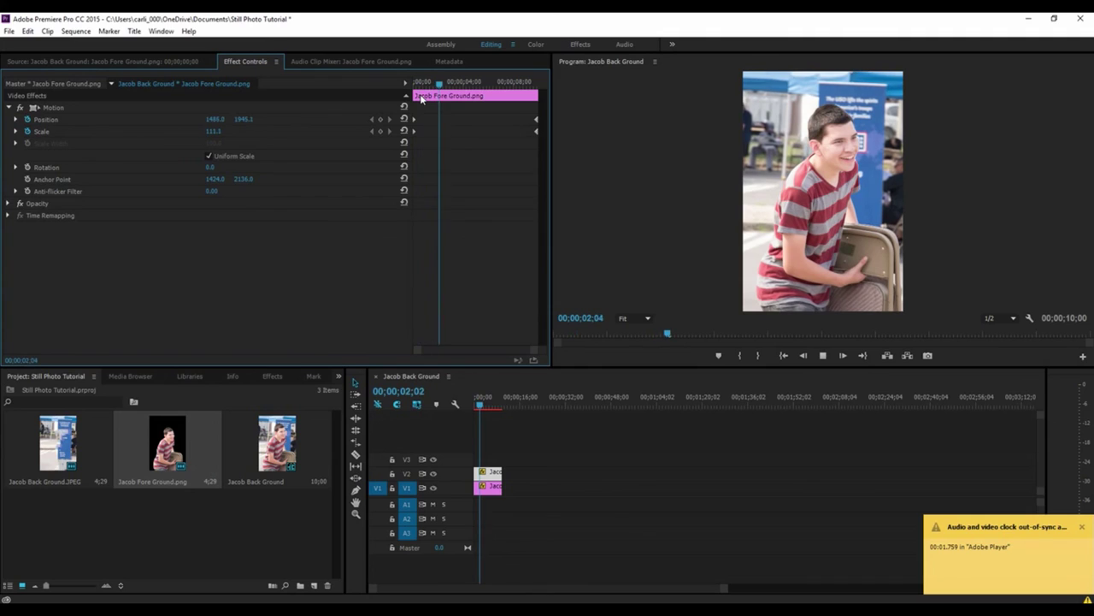